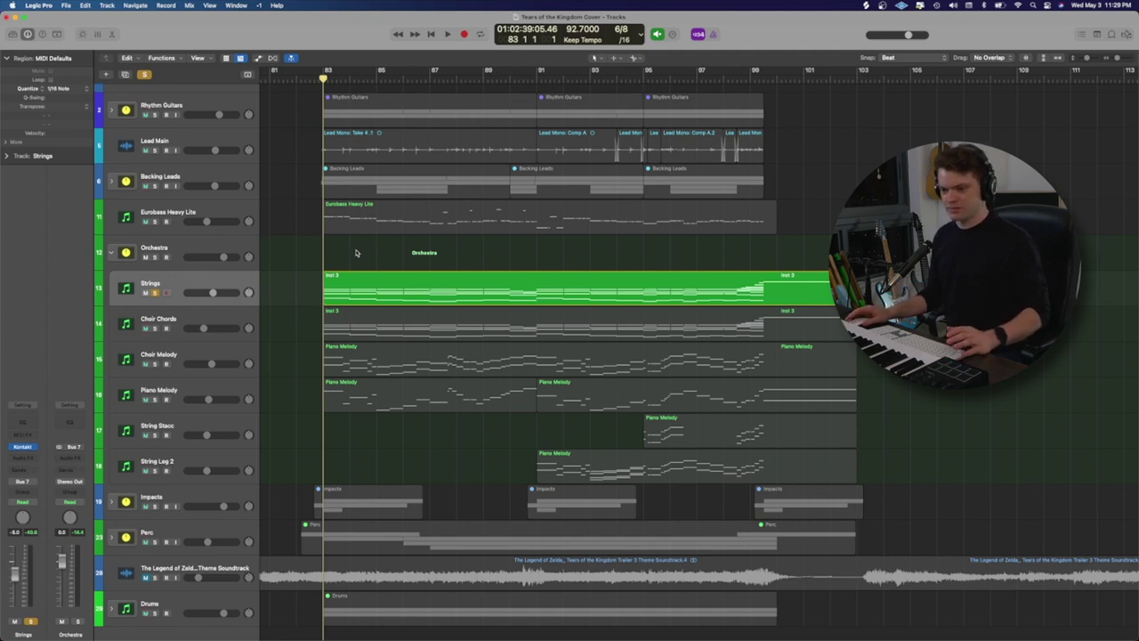
- Audition the soloed Strings track, and add the Choir Chords track to the solo with the playhead back at bar 83
key("space")
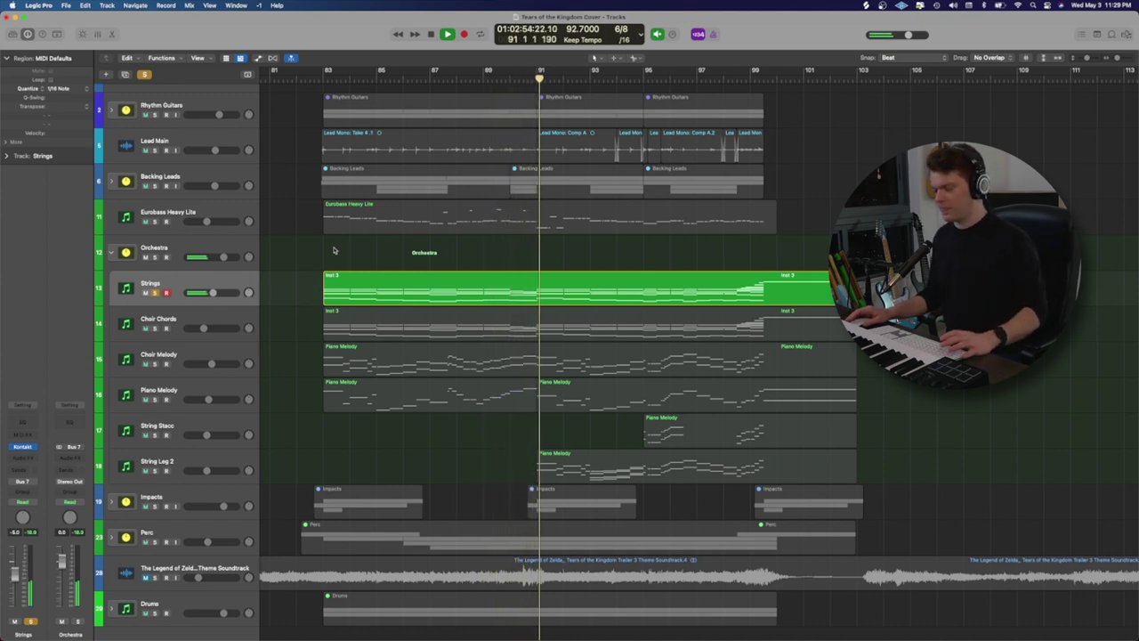
key("space")
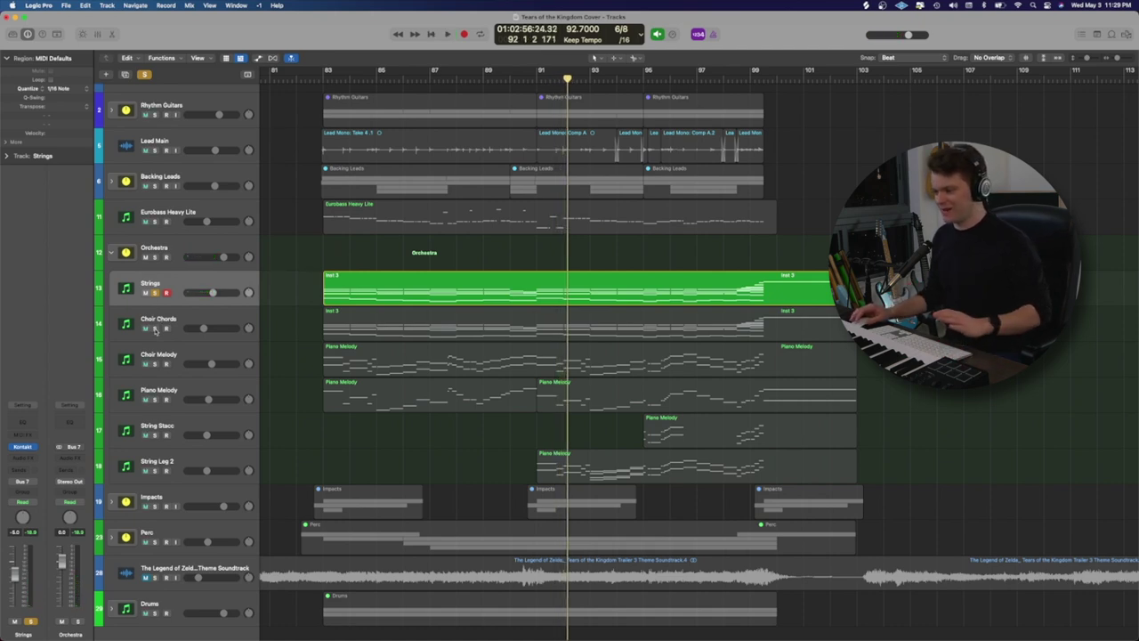
left_click(155, 328)
left_click(326, 247)
left_click(164, 312)
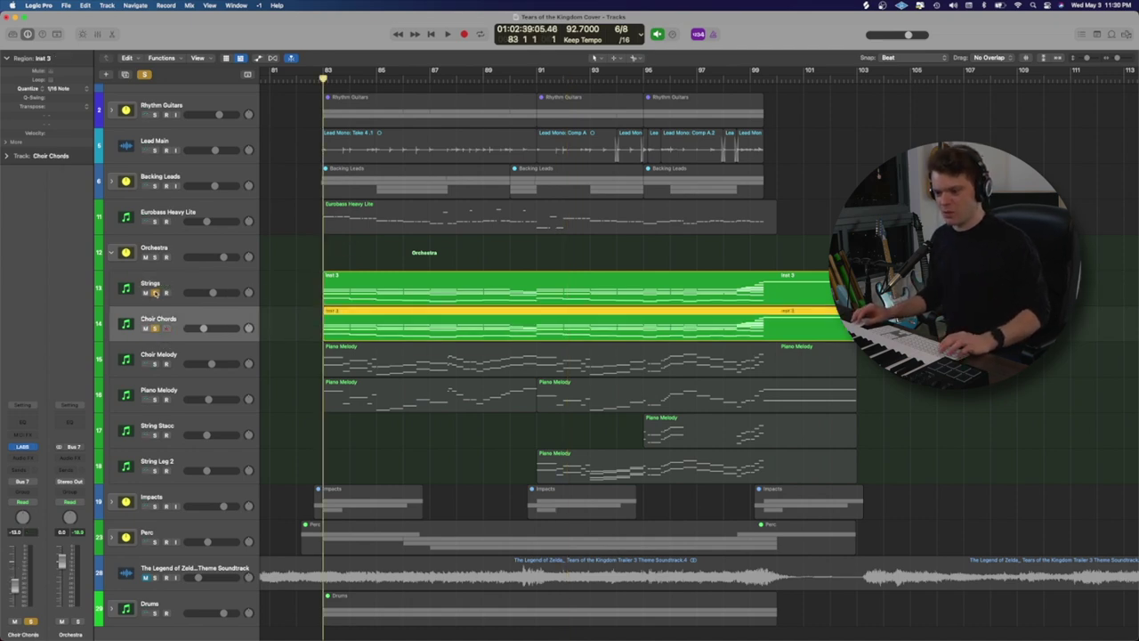
- View the Strings and Choir Chords instruments, close the Strings Kontakt window, and move the Choir Chords LABS window off the track headers
left_click(178, 292)
key("v")
left_click_drag(640, 128, 525, 82)
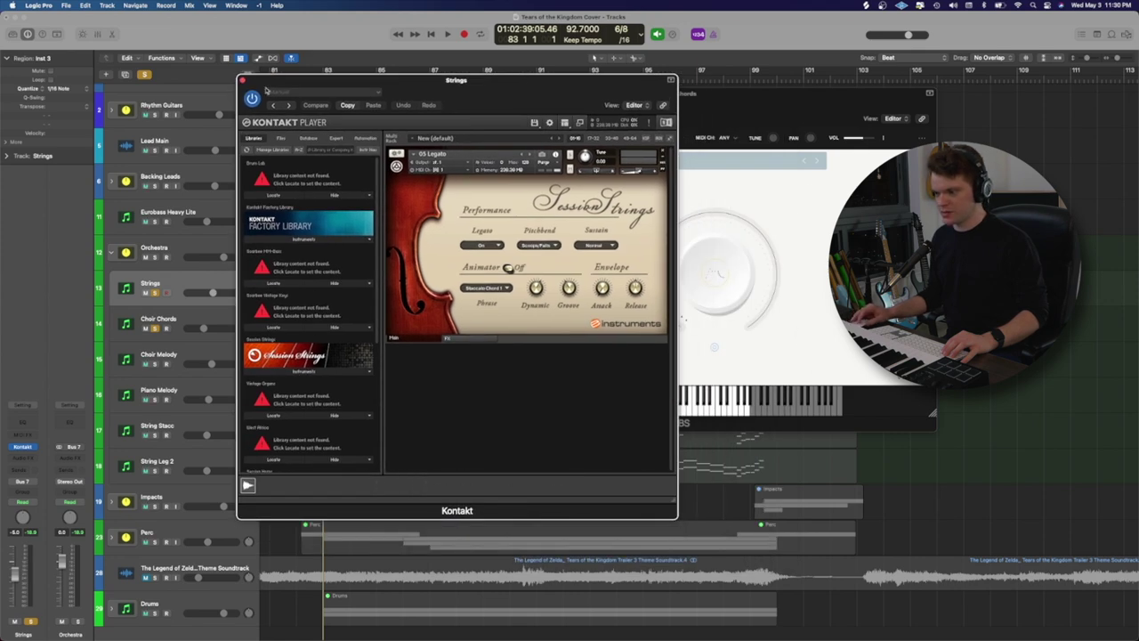
left_click(242, 80)
left_click_drag(736, 99, 800, 107)
left_click(181, 316)
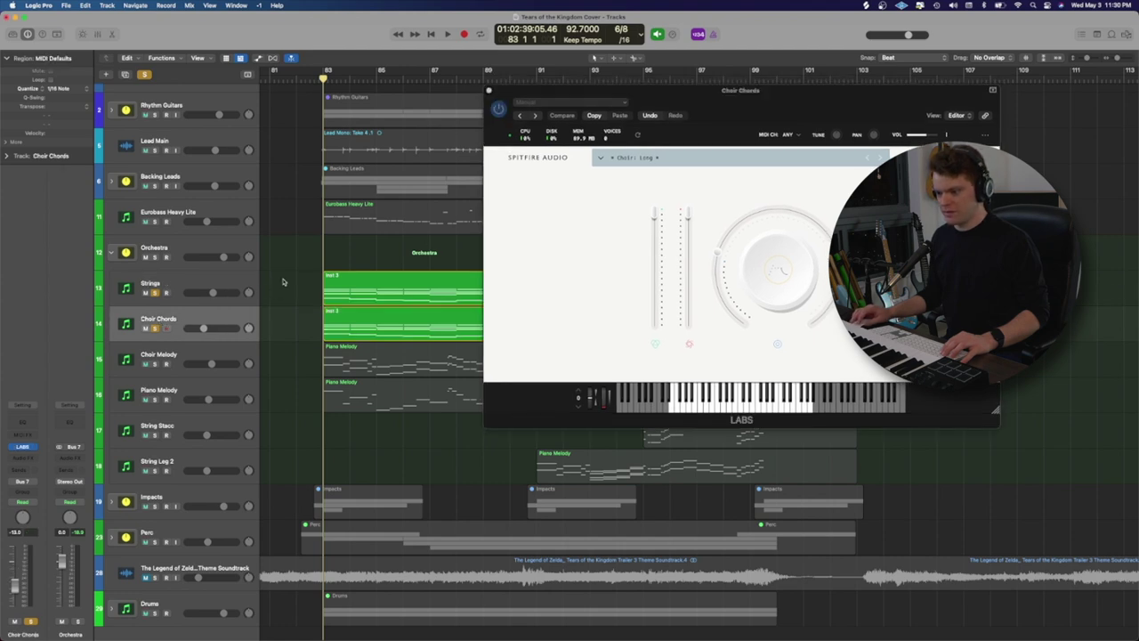
- Play Choir Chords on its own from bar 83, and bring Strings back into the solo during playback
left_click(154, 293)
key("space")
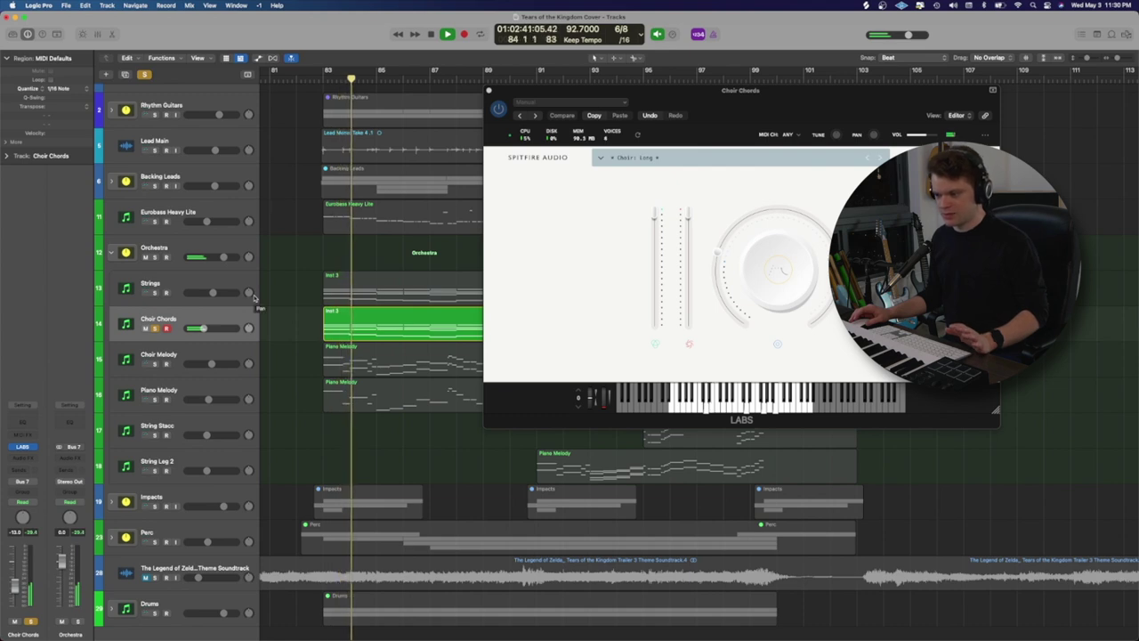
left_click(154, 293)
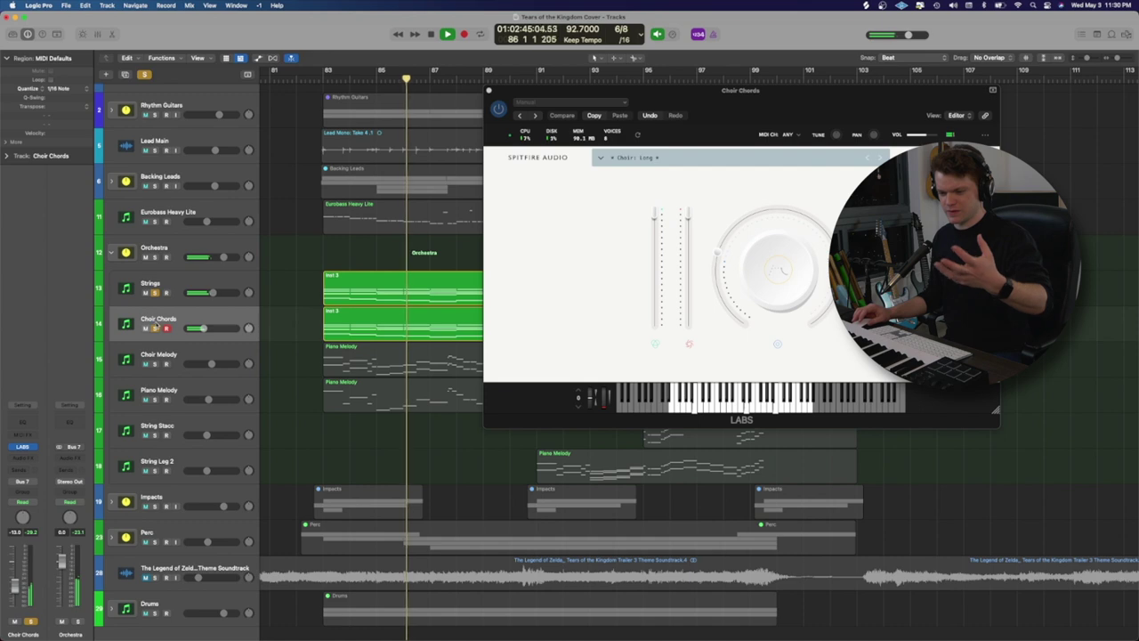
- Unsolo the Choir Chords and Strings tracks, select Choir Melody, and close the Choir Chords instrument window
left_click(154, 328)
left_click(154, 293)
left_click(165, 359)
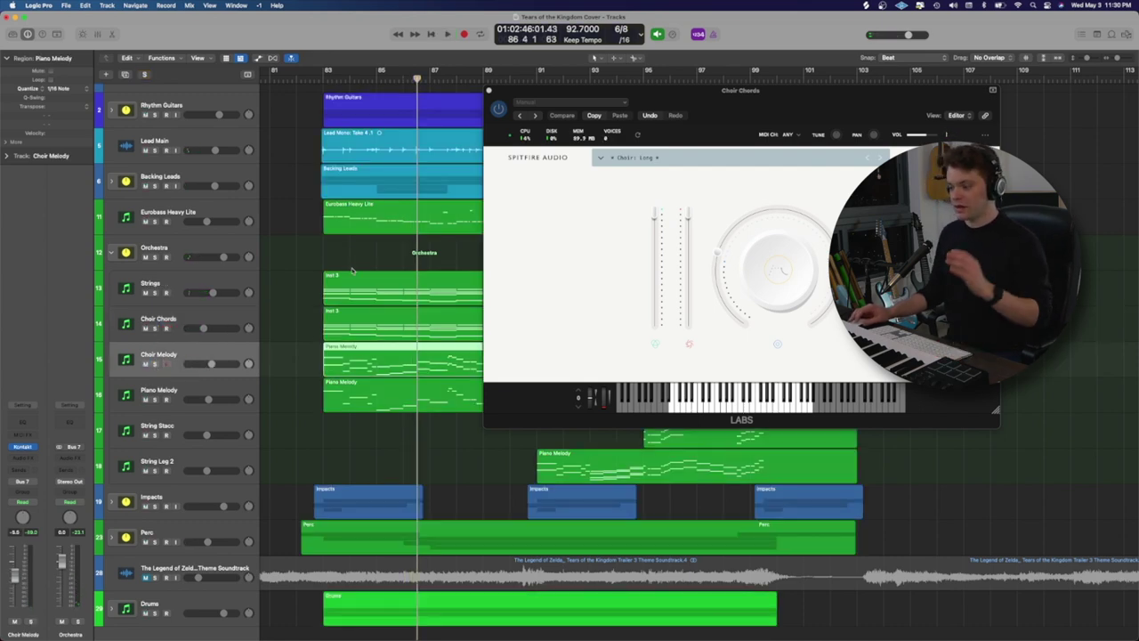
left_click_drag(513, 93, 567, 82)
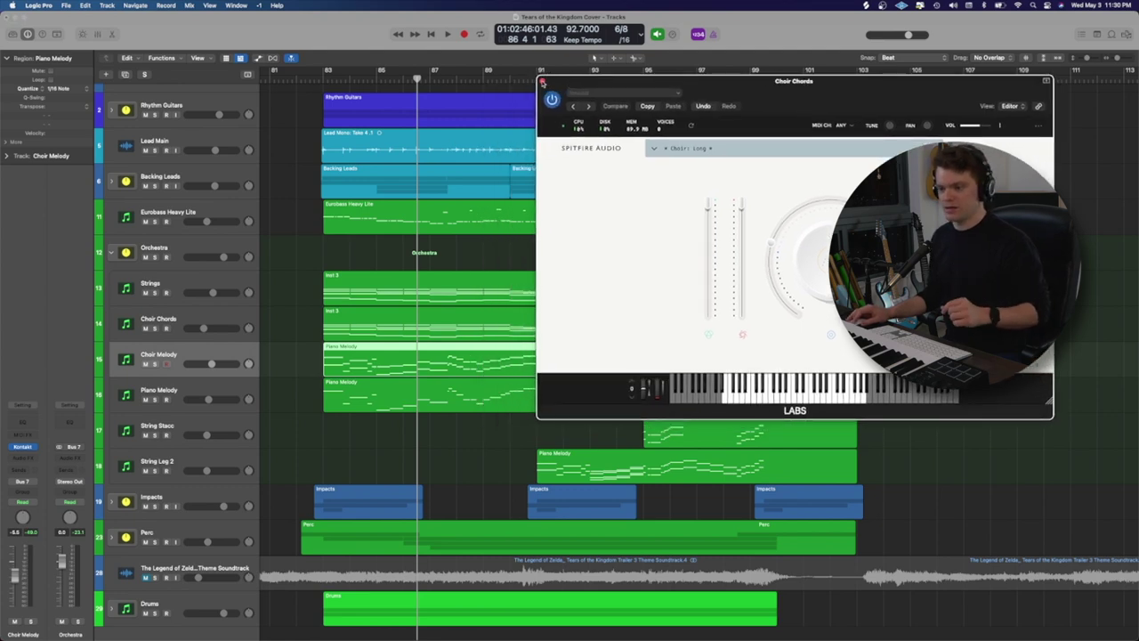
left_click(542, 81)
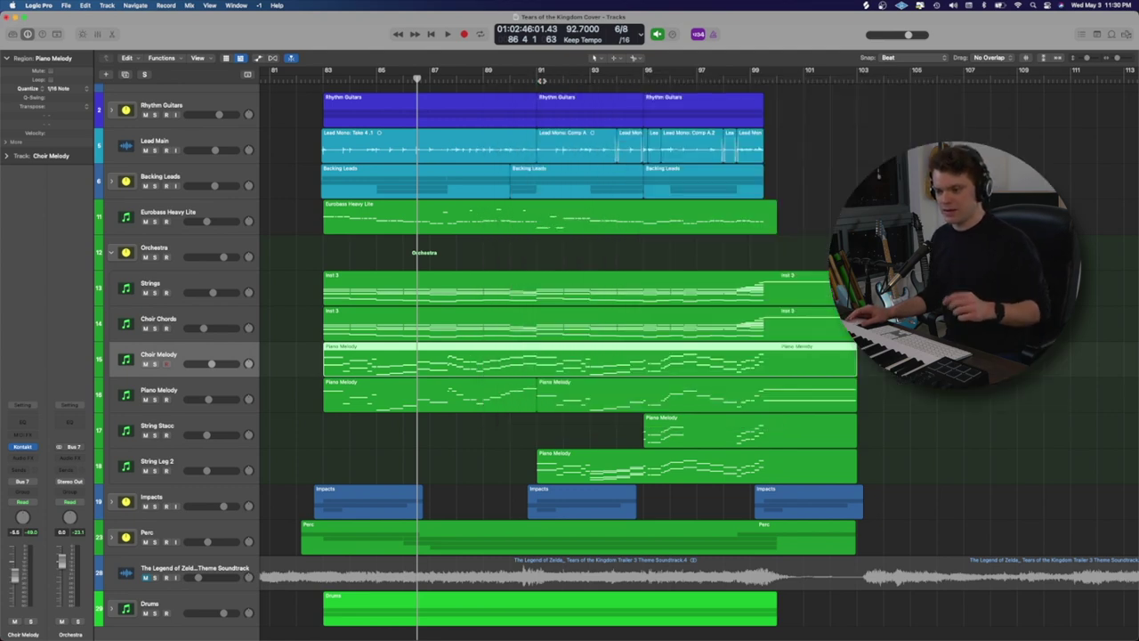
- Solo the Choir Melody, Piano Melody, String Stacc and String Leg 2 tracks
left_click(155, 364)
left_click(154, 399)
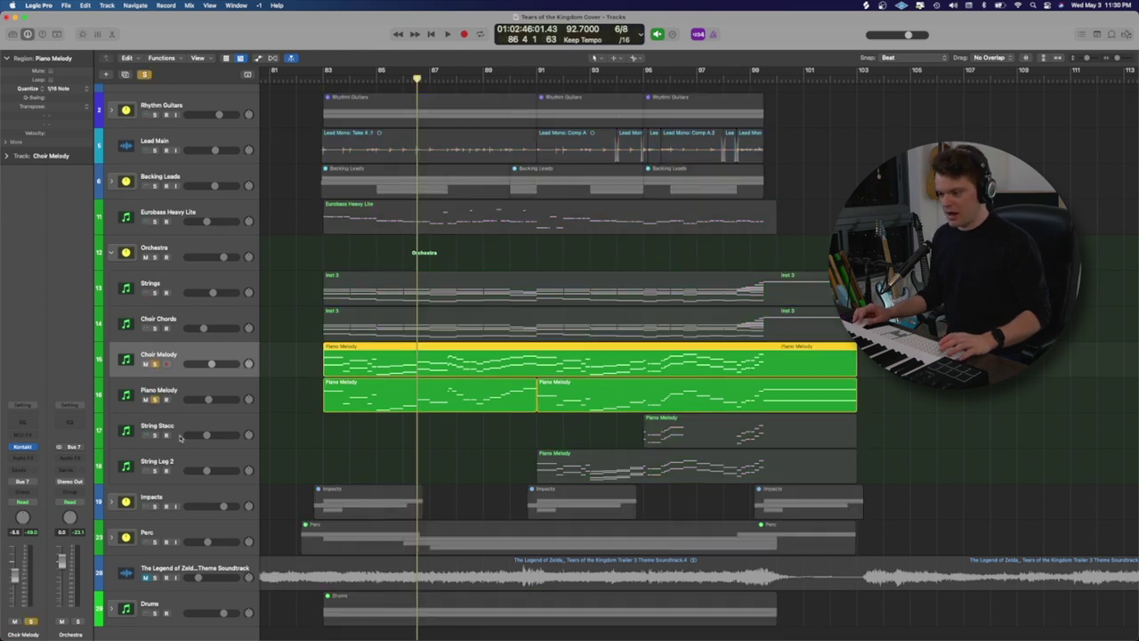
left_click(155, 435)
left_click(155, 471)
left_click(285, 438)
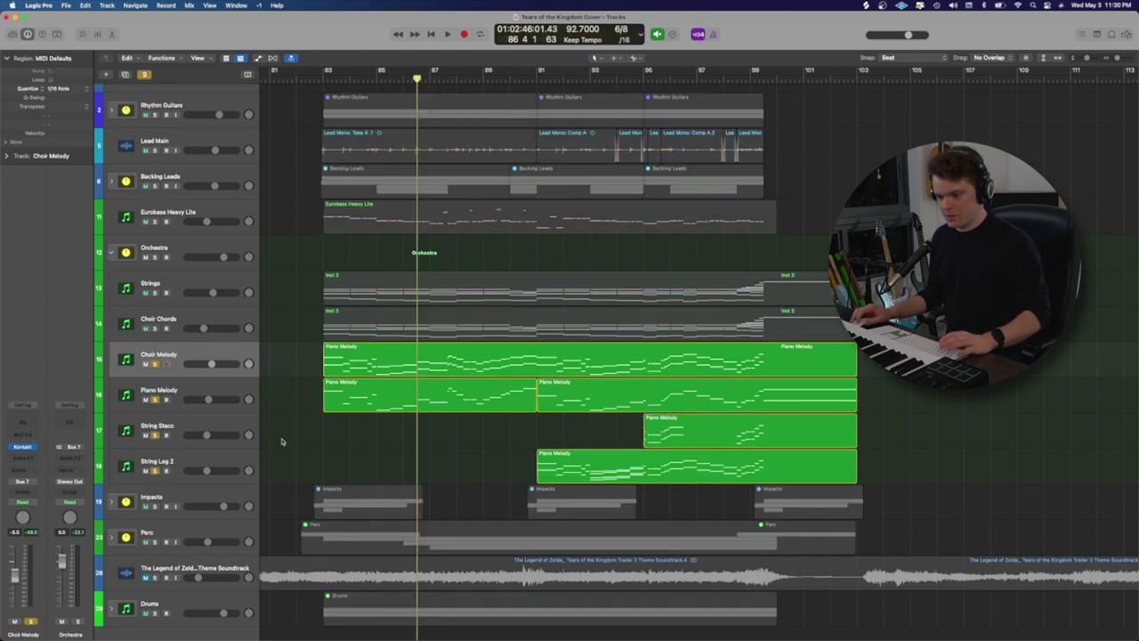
- Play the four soloed melody tracks from bar 83
left_click(323, 255)
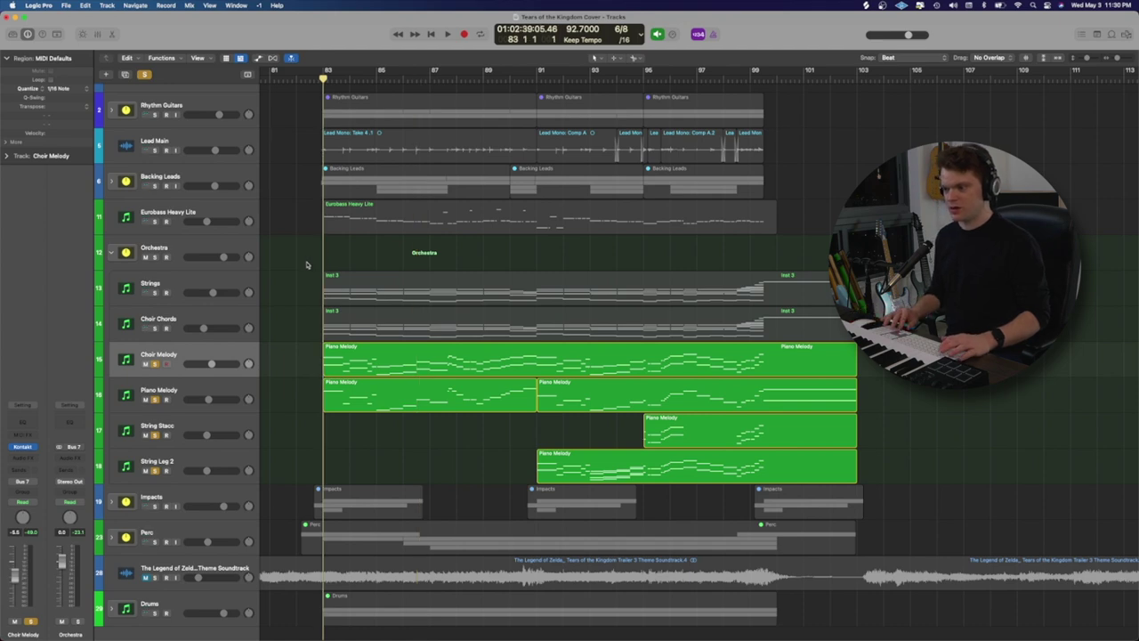
key("super+Right")
key("super+Left")
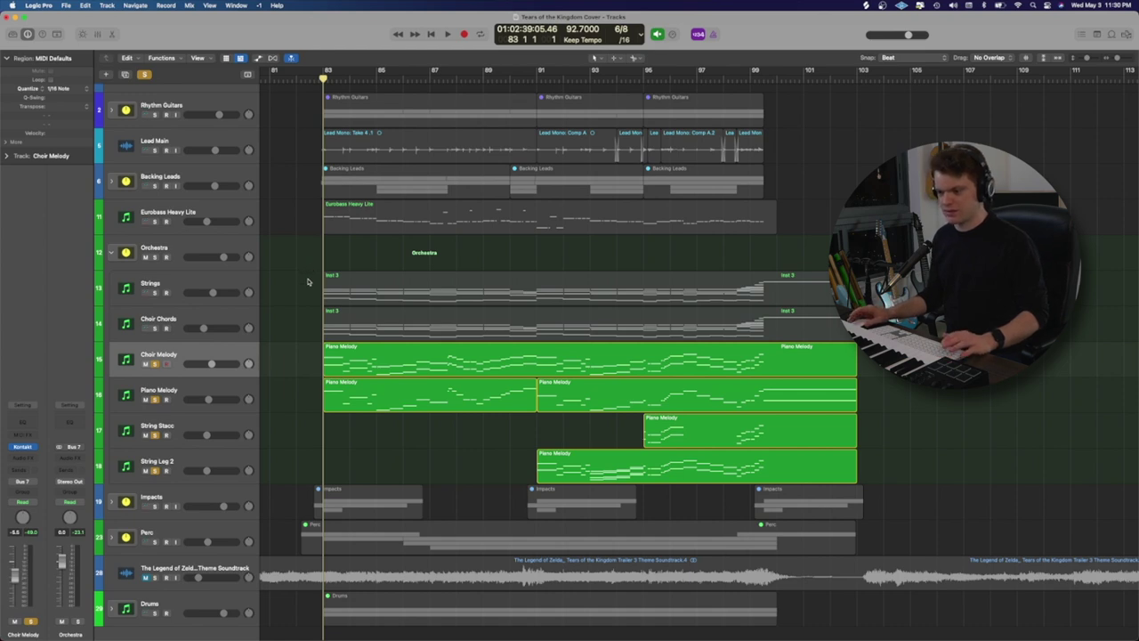
key("space")
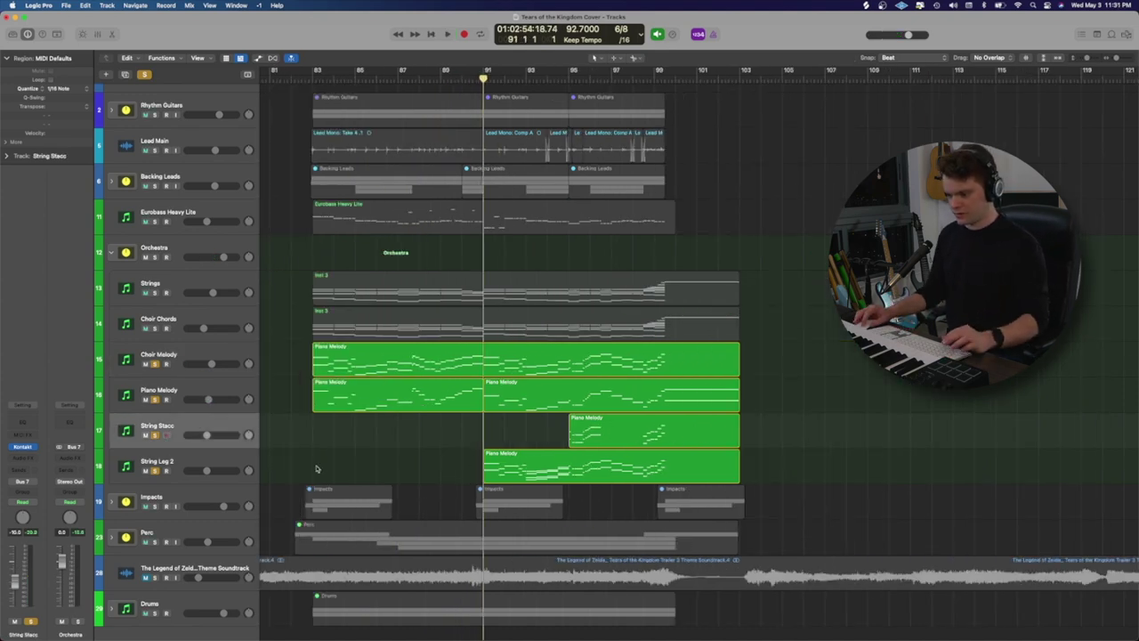
- Select the String Leg 2 track, play the soloed melody tracks from bar 91, and view its Kontakt instrument
left_click(396, 465)
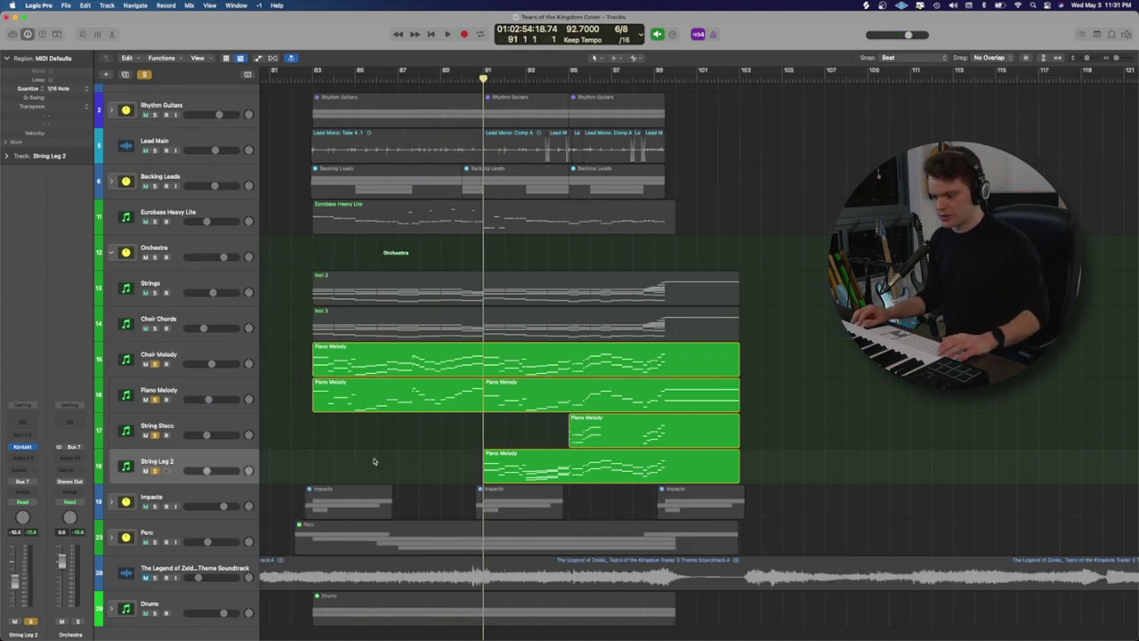
left_click(505, 467)
left_click(514, 453, "shift")
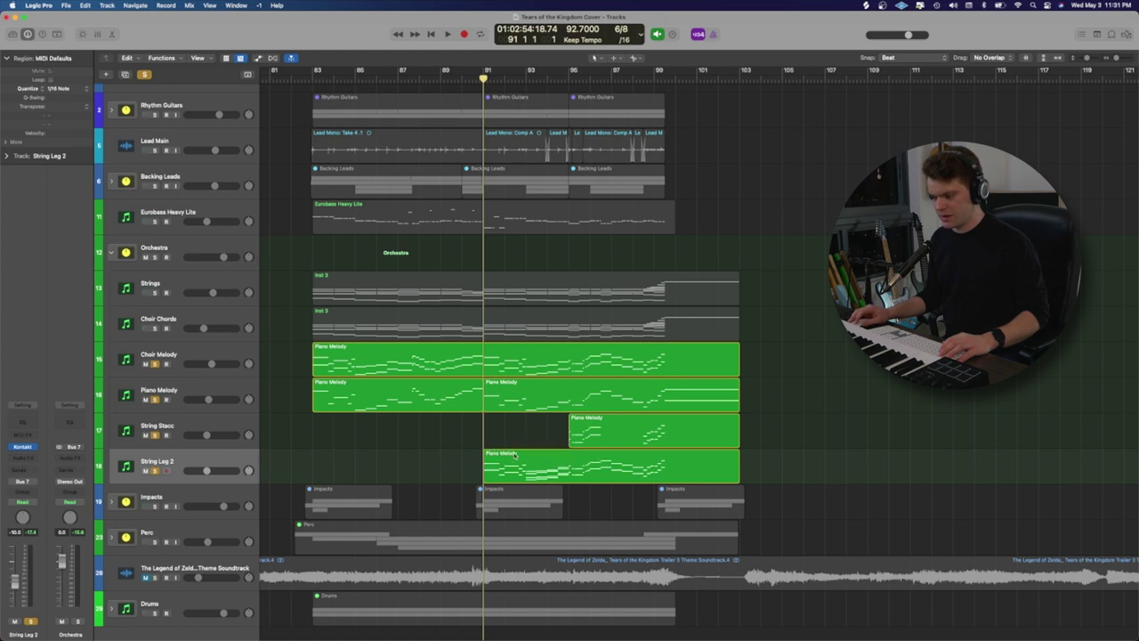
left_click(504, 406)
left_click(513, 368)
left_click(536, 439)
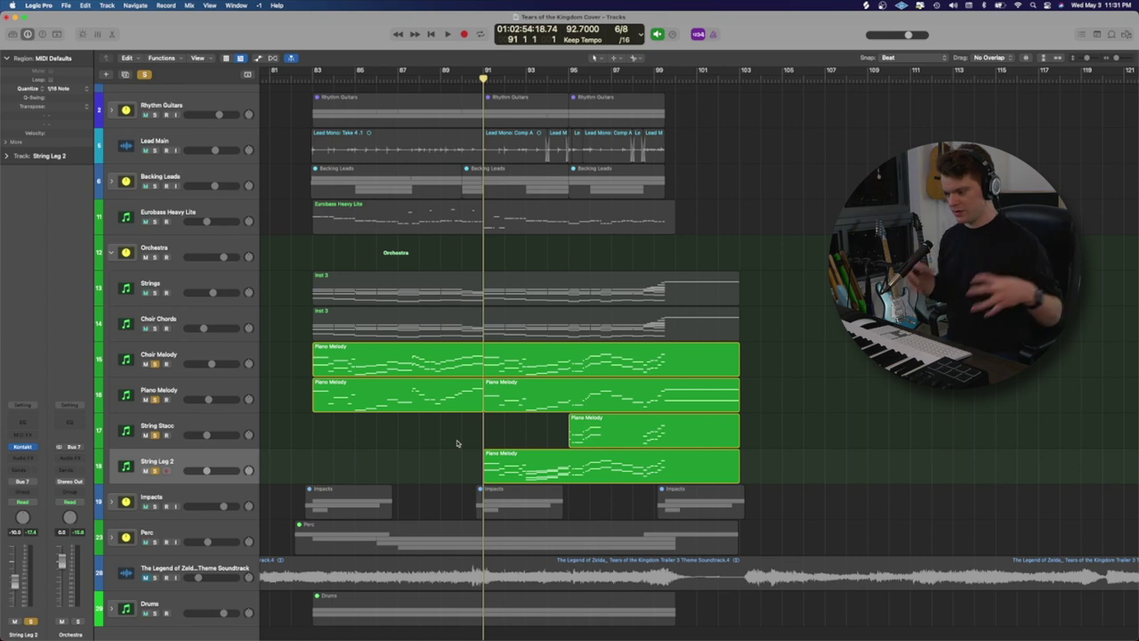
key("space")
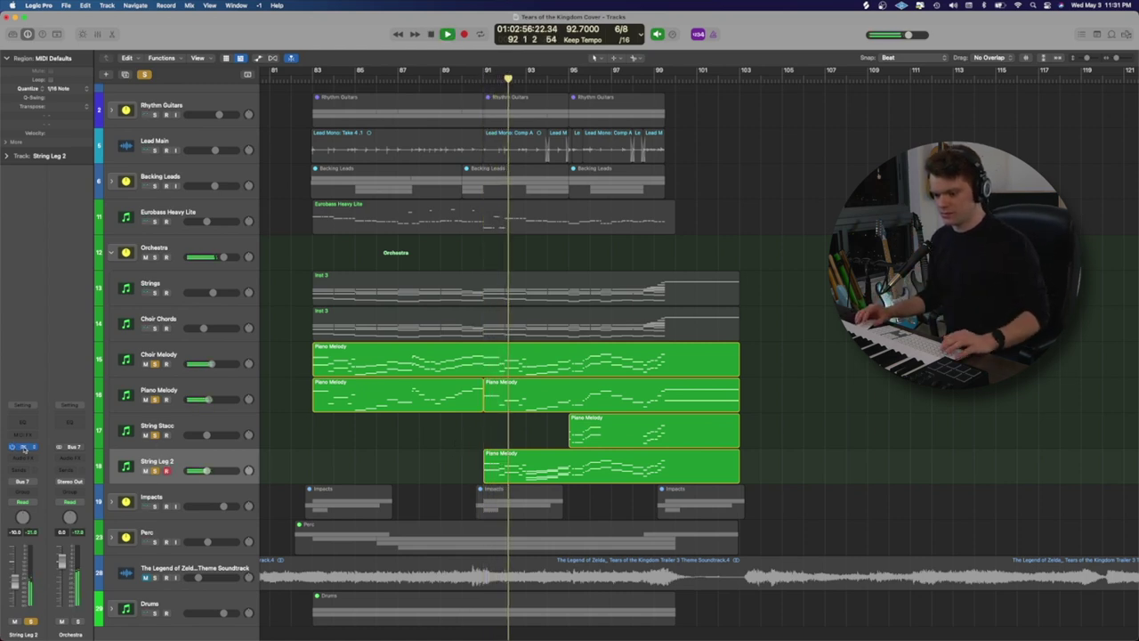
left_click(126, 465)
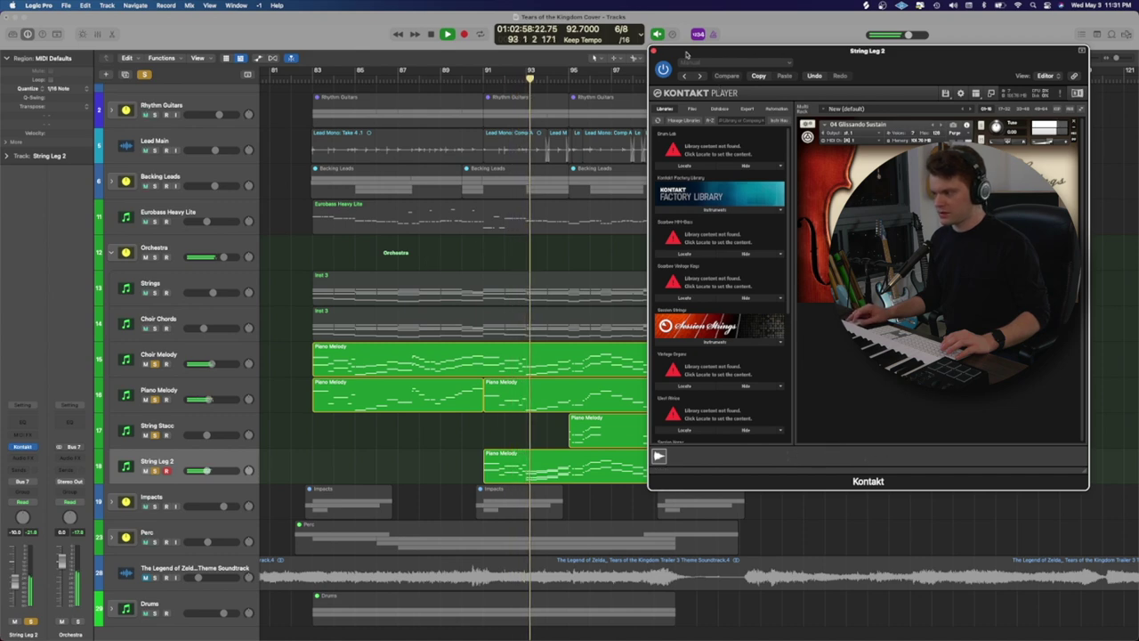
left_click(655, 52)
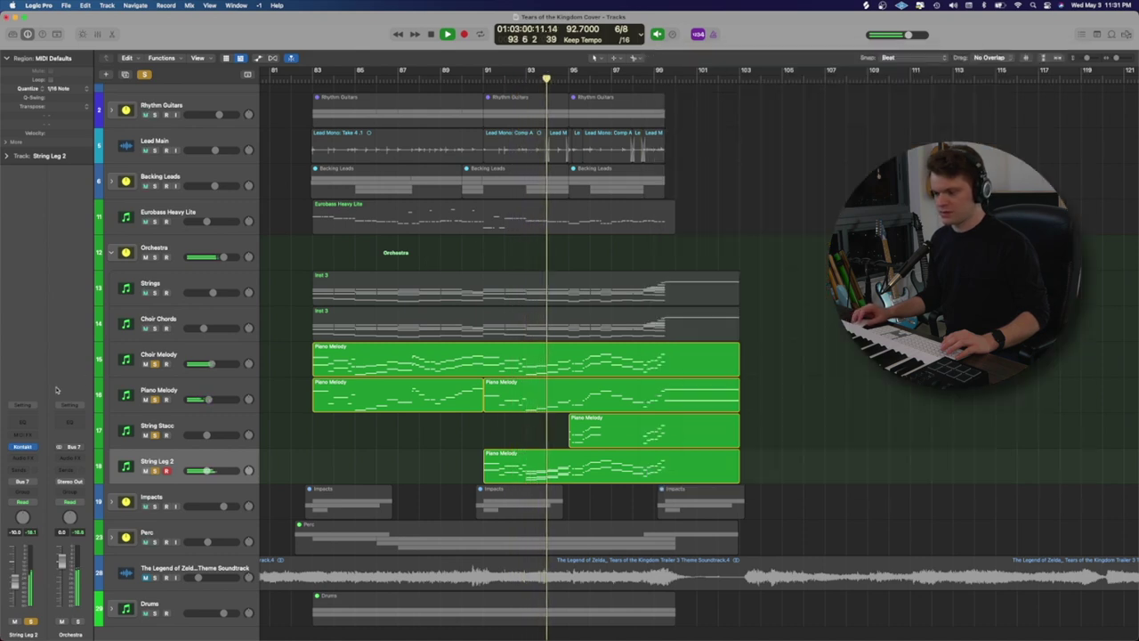
- View the String Stacc track's Kontakt instrument during playback, and close its window
left_click(178, 430)
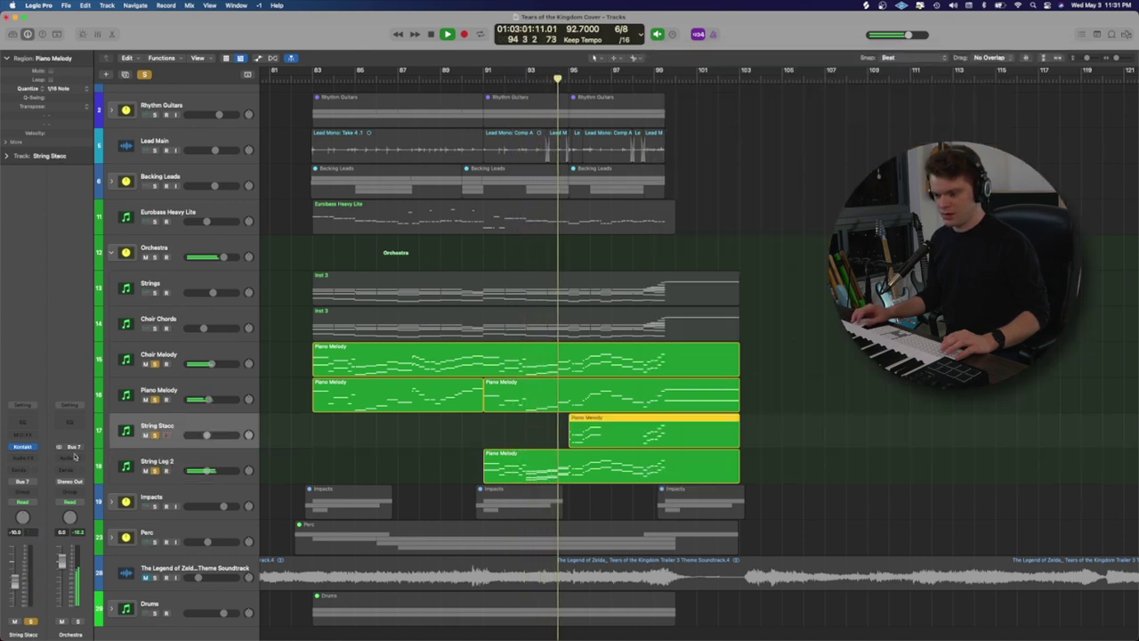
left_click(26, 447)
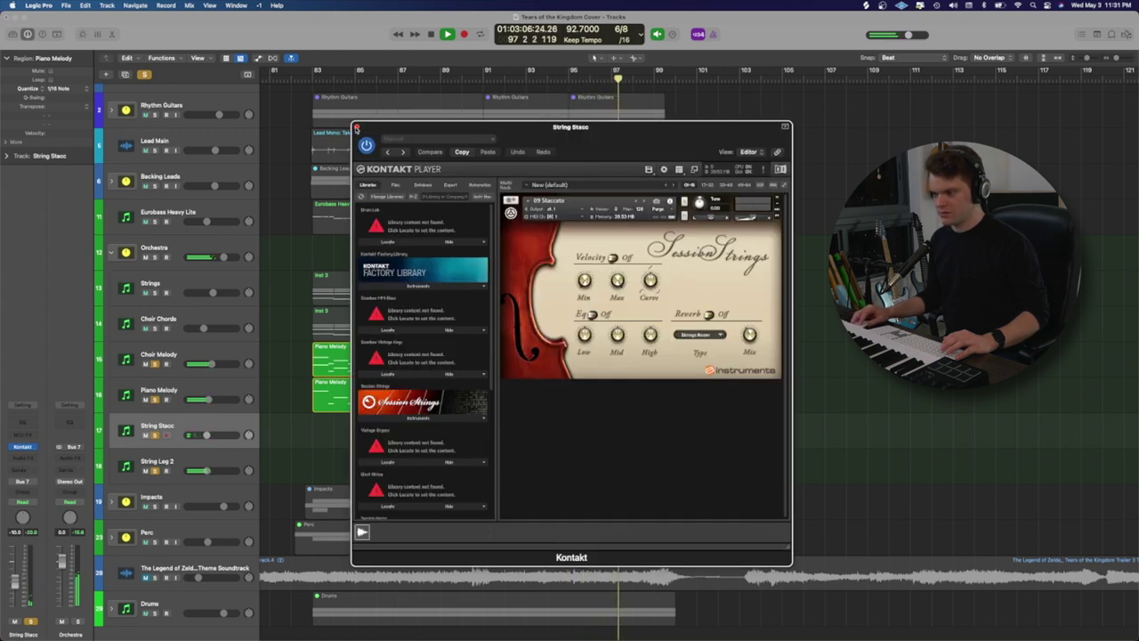
left_click(356, 127)
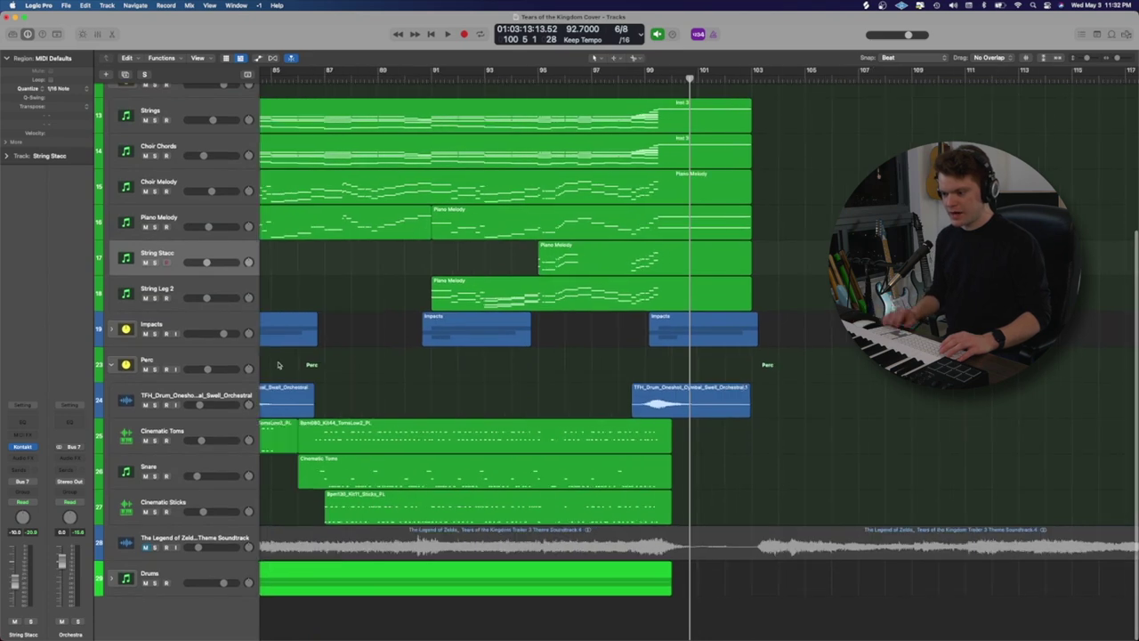
- Solo the Perc track stack with the playhead at bar 82
scroll(277, 365, "left", 5)
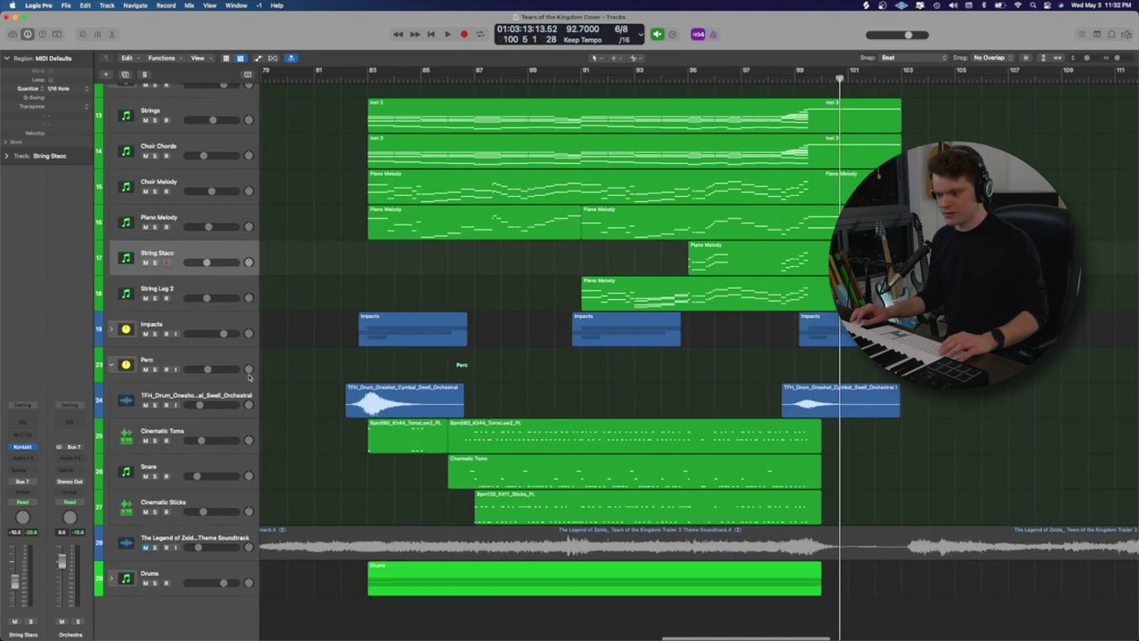
left_click(176, 367)
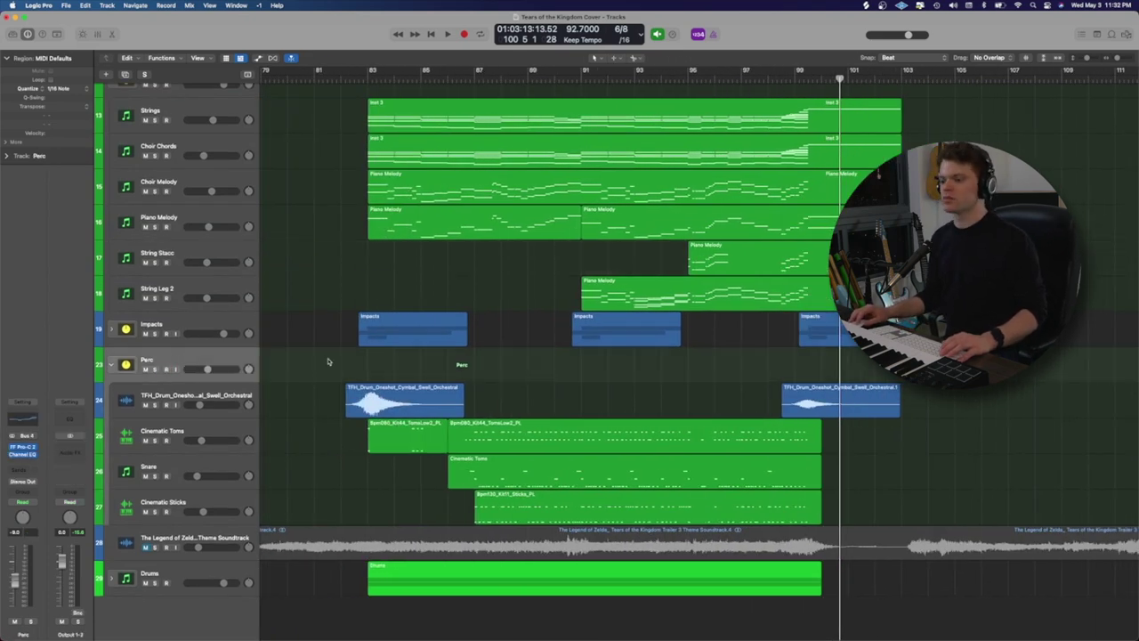
left_click(346, 315)
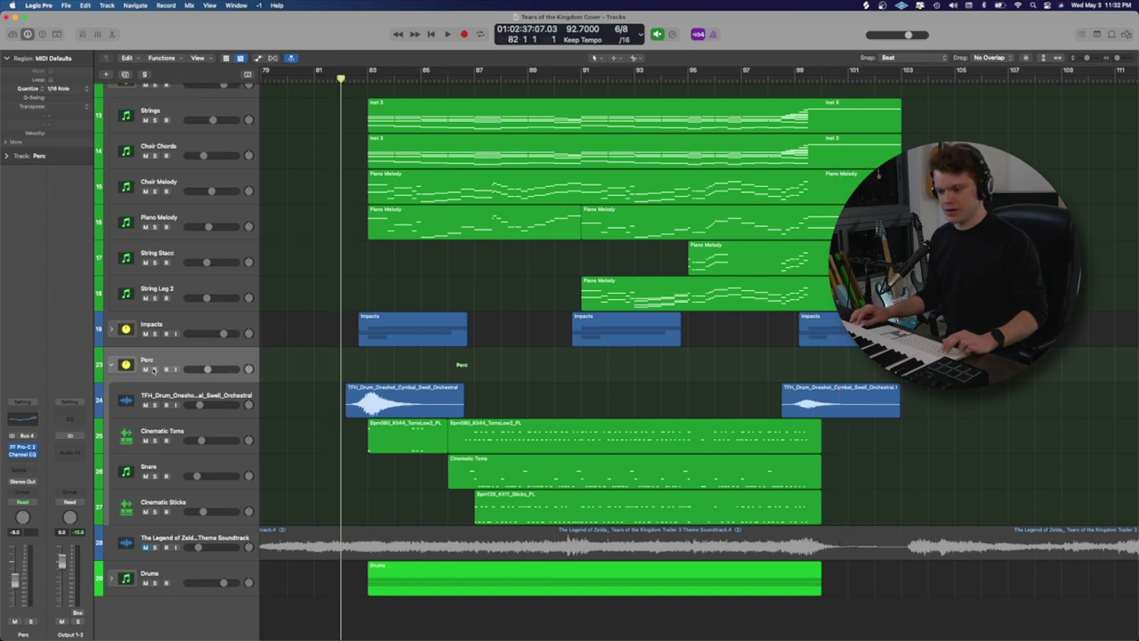
left_click(154, 368)
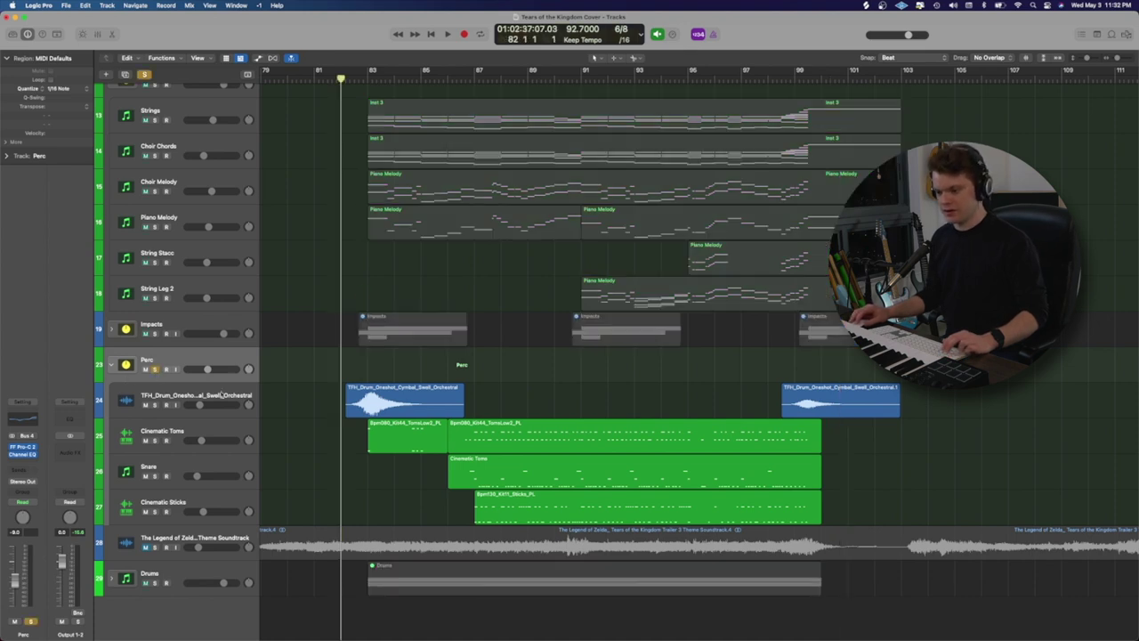
- Solo the orchestral cymbal swell track instead of the whole Perc stack, and play its first swell from bar 82
left_click(168, 391)
left_click(410, 399)
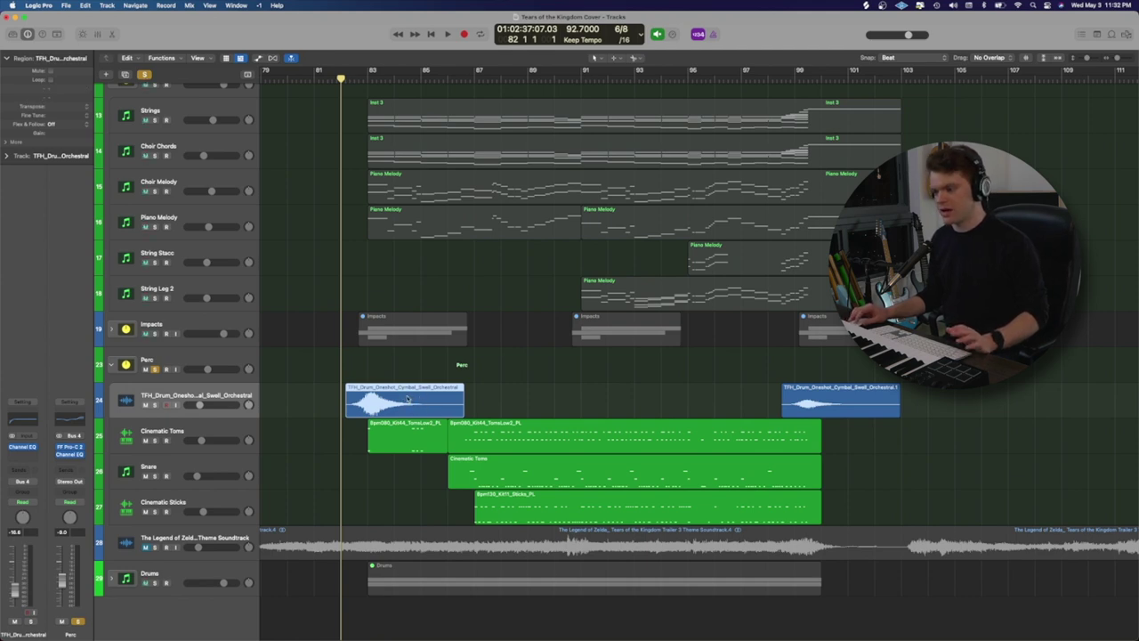
left_click(385, 372)
left_click(155, 404)
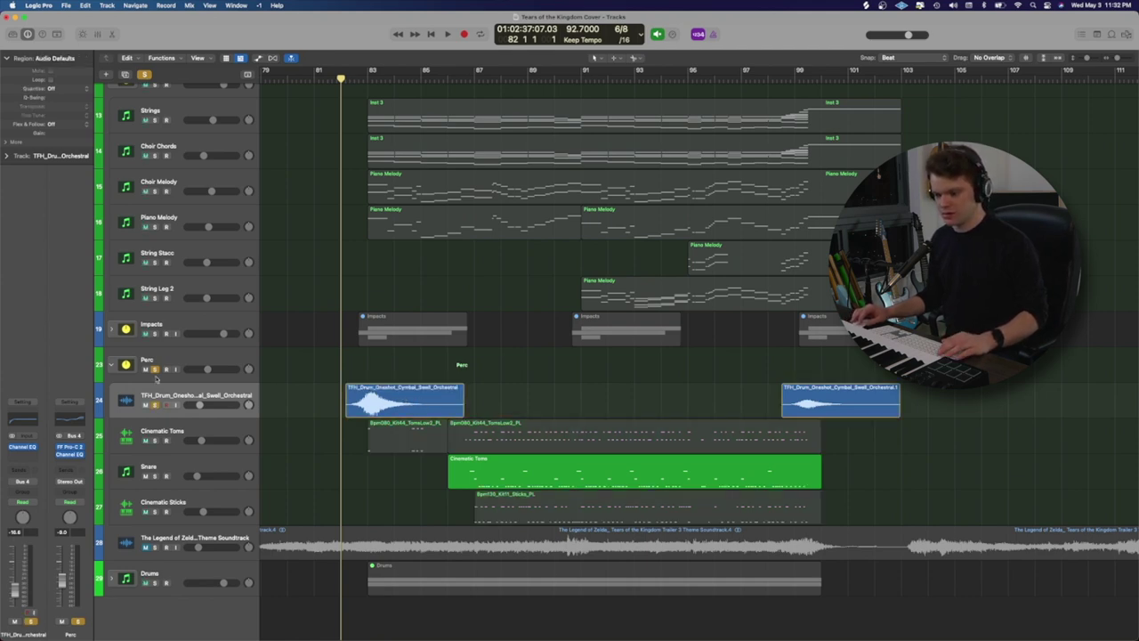
left_click(155, 369)
key("space")
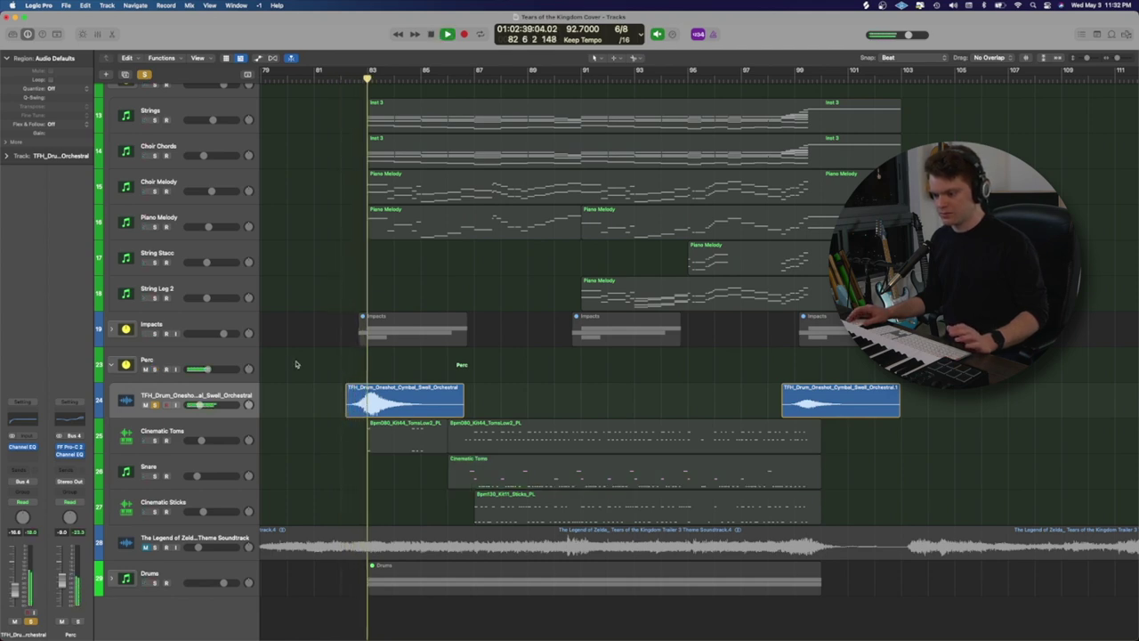
key("space")
- Switch the solo from the cymbal swell to the Cinematic Toms track, and play the toms
left_click(155, 404)
left_click(155, 439)
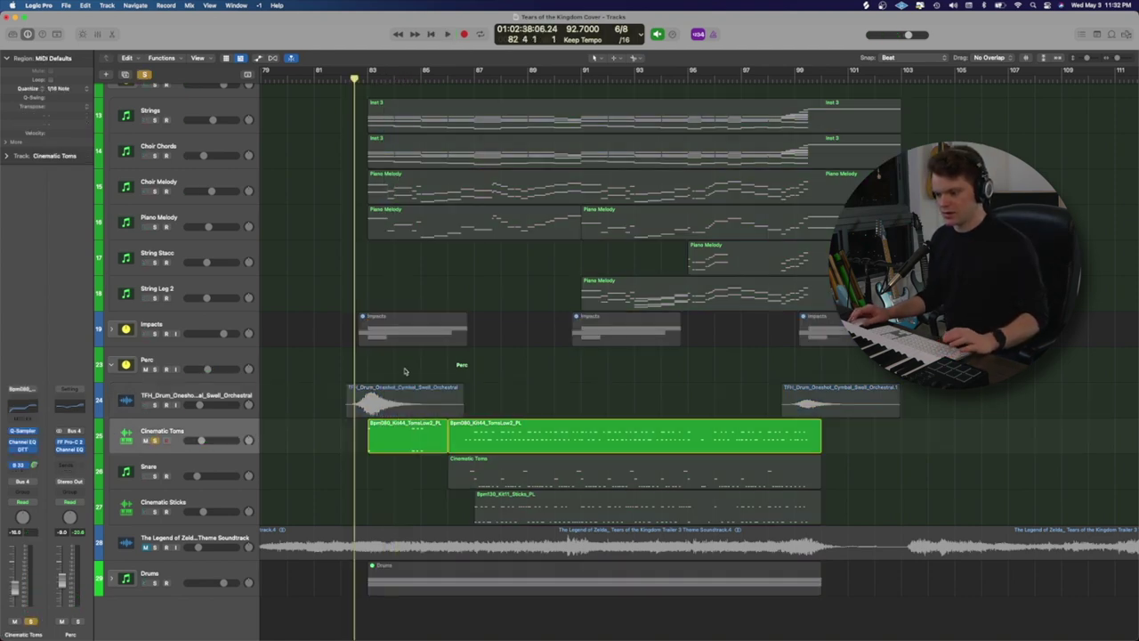
key("space")
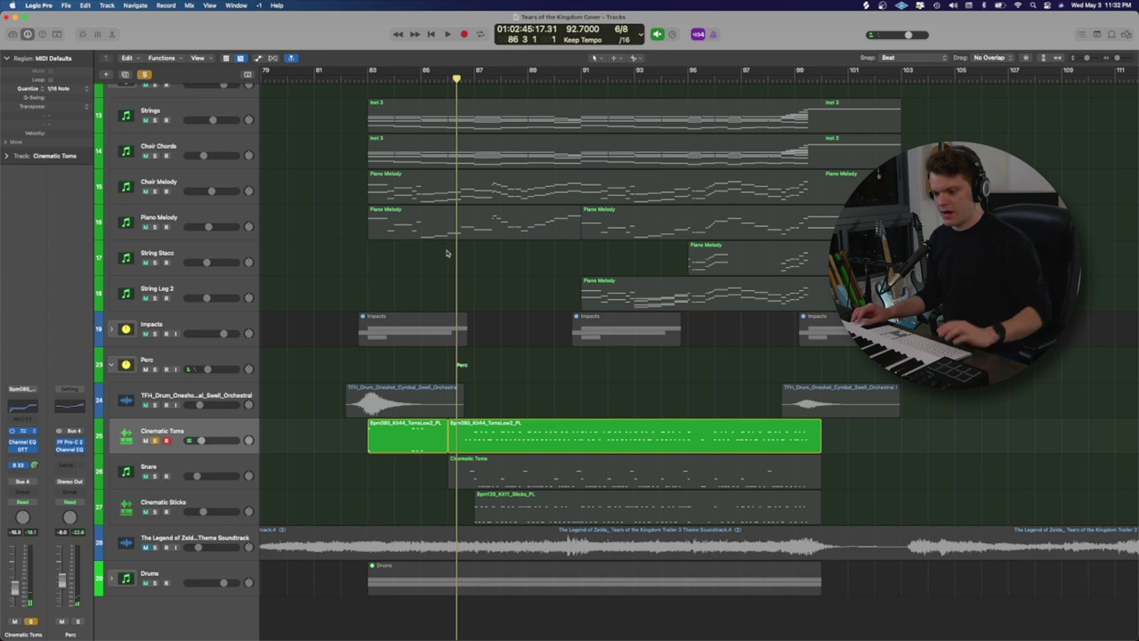
- Open the Quick Sampler instrument on Cinematic Toms, and set the track's volume to 0.0 dB
left_click(23, 431)
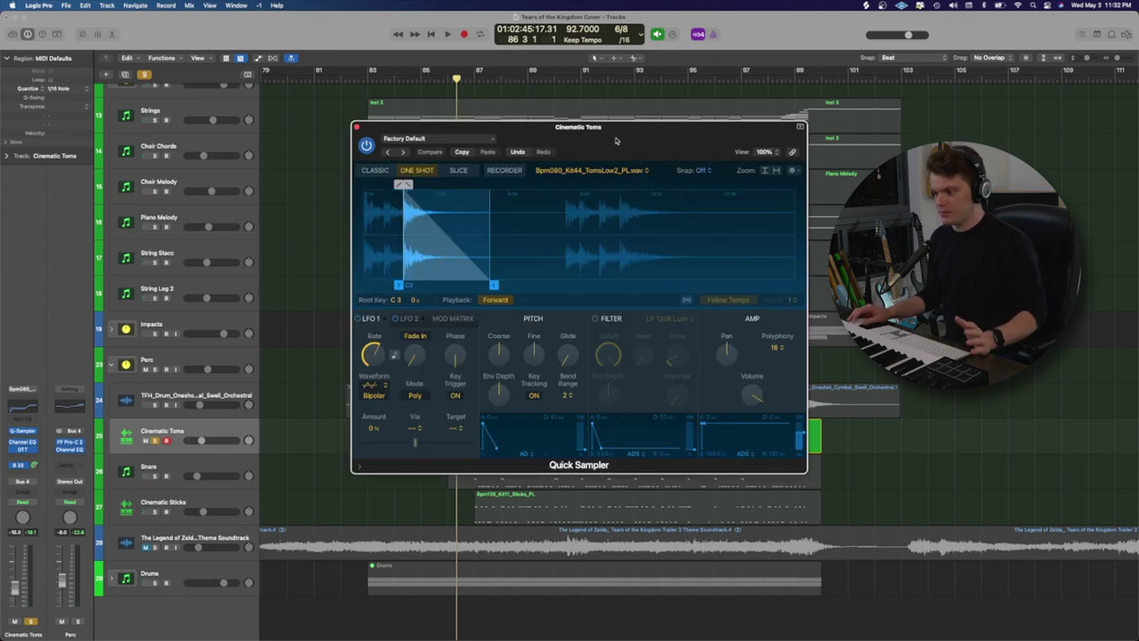
left_click(204, 442)
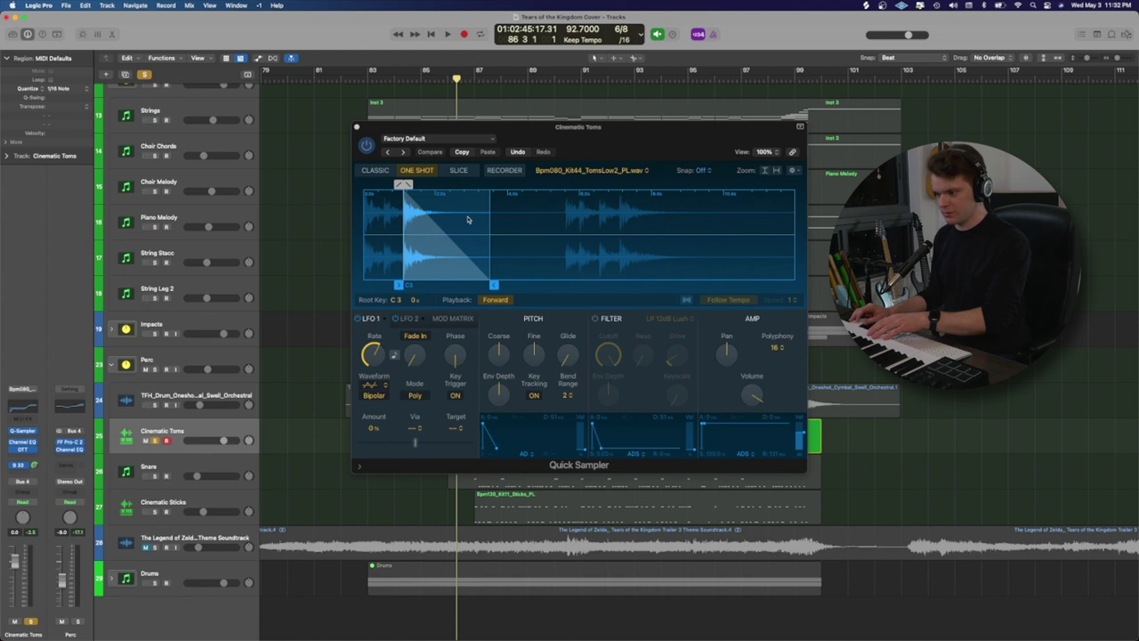
- Close the Quick Sampler window and reset the Cinematic Toms track's volume to 0.0 dB
left_click(357, 128)
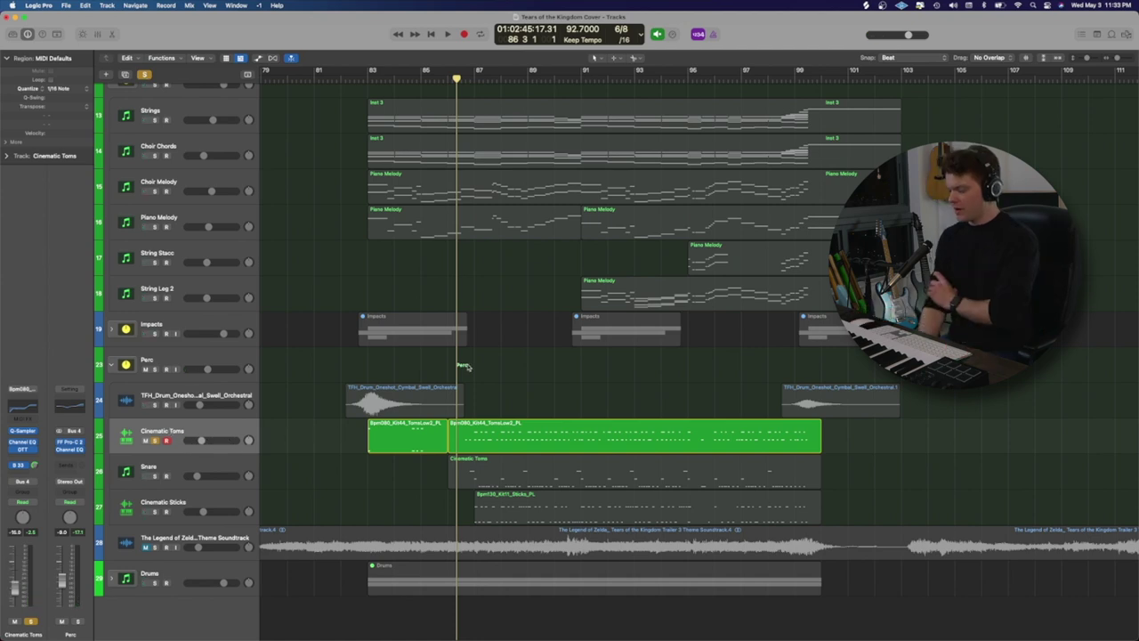
left_click(202, 441, "alt")
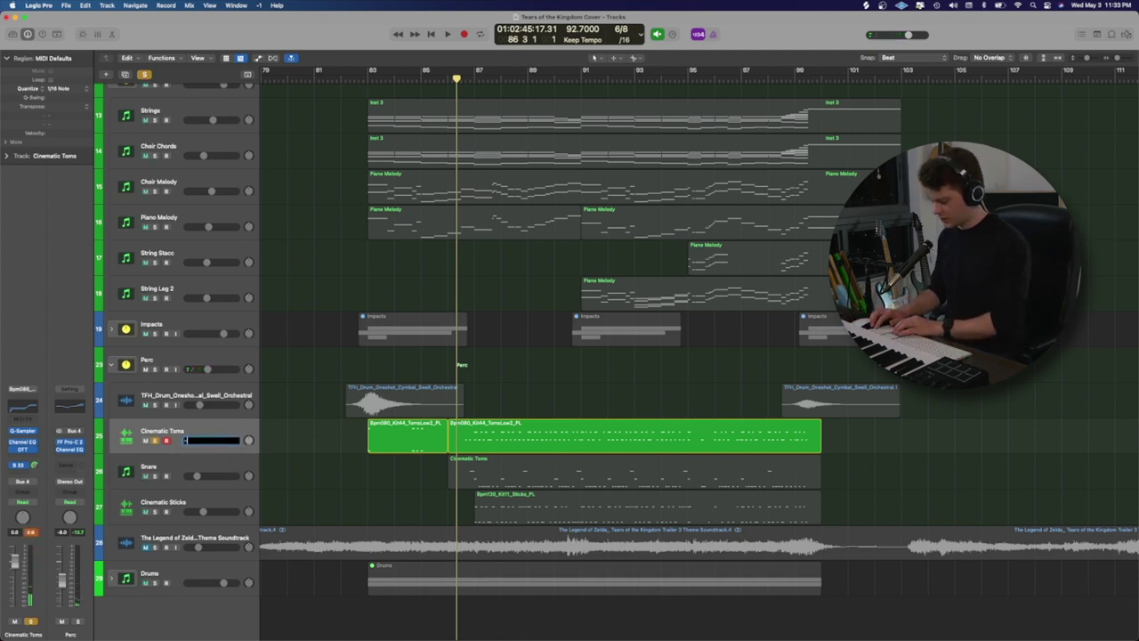
- Switch the solo from the toms and snare to the Cinematic Sticks track, and play it from bar 87
left_click(452, 477)
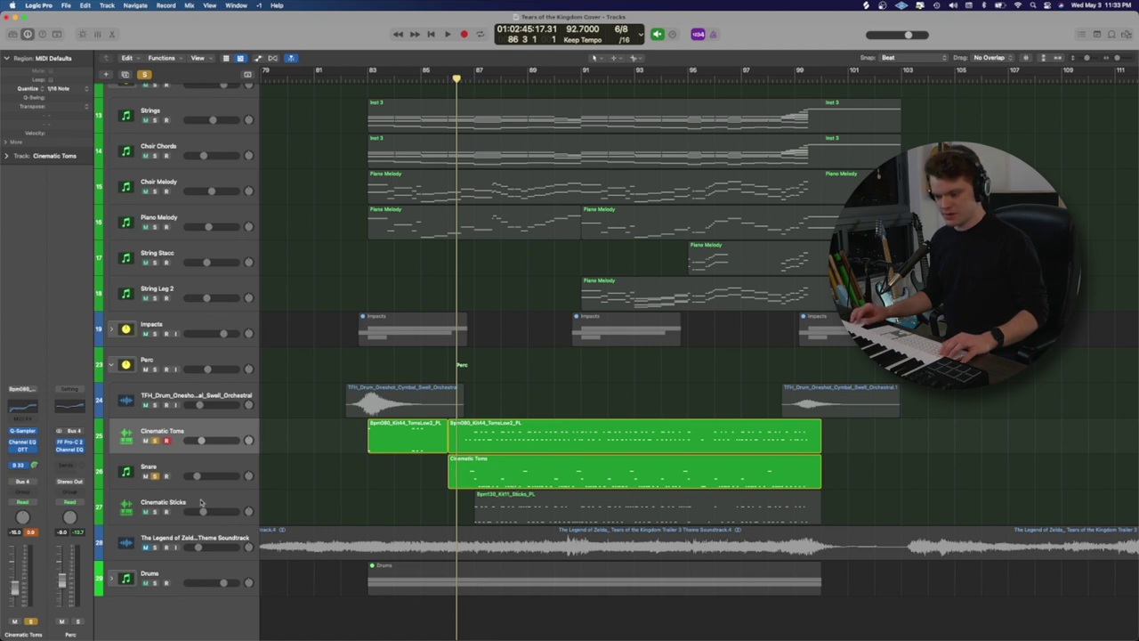
left_click(157, 513)
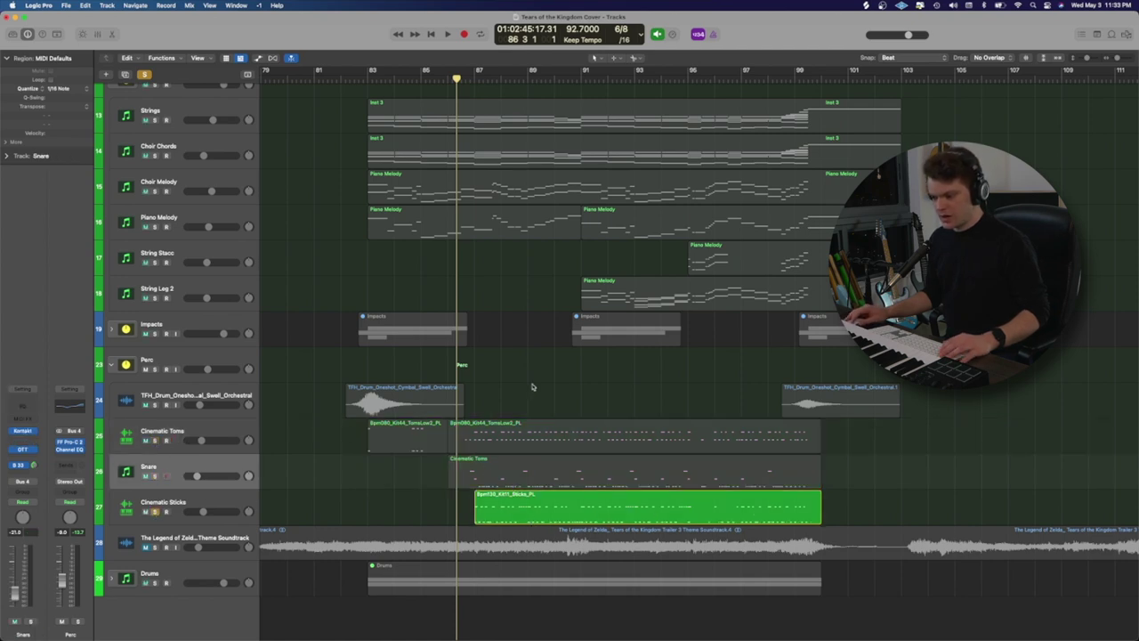
key("period")
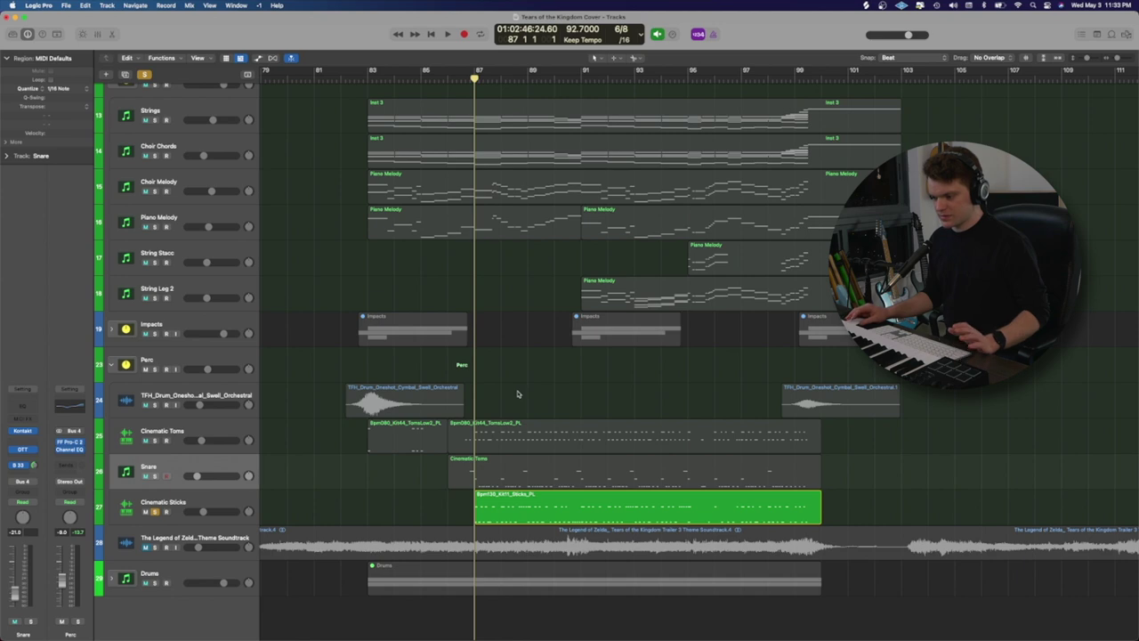
key("space")
- Select the Cinematic Sticks track, inspect its sliced sample in Quick Sampler, and close the instrument
left_click(214, 505)
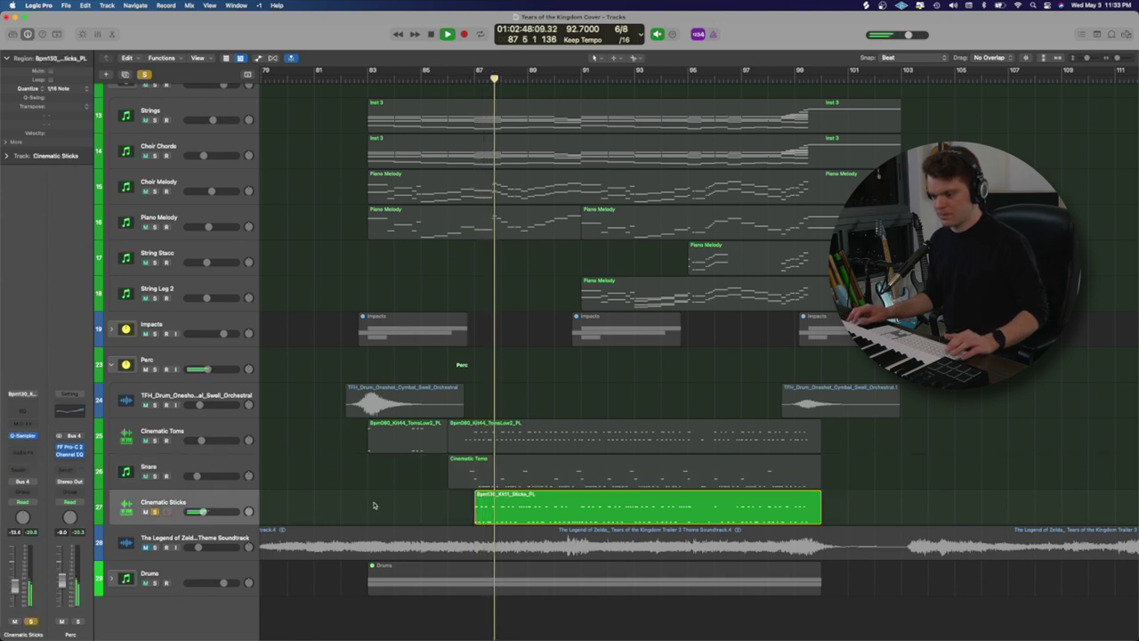
left_click(23, 437)
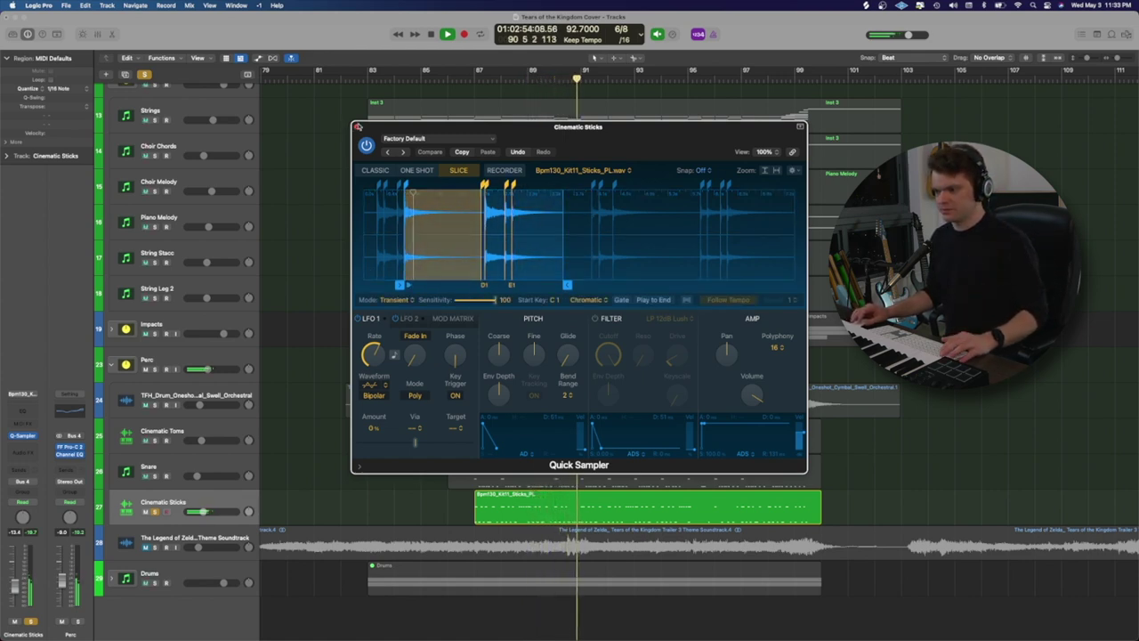
left_click(357, 127)
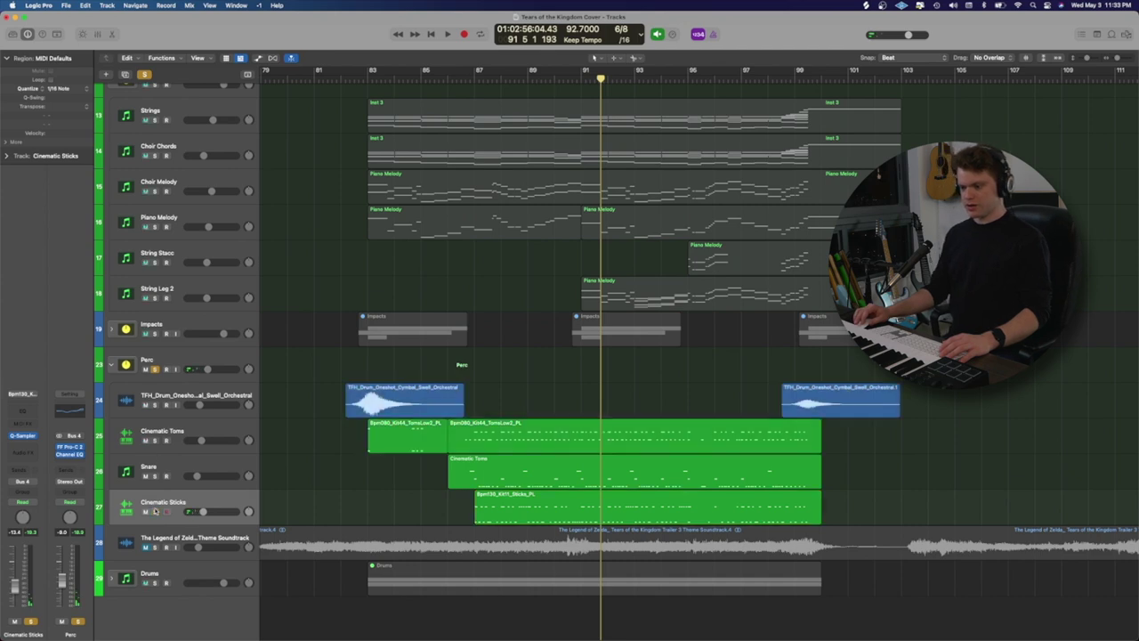
- Solo the whole Perc track stack instead of Cinematic Sticks, and play the combined percussion
key("space")
key("space")
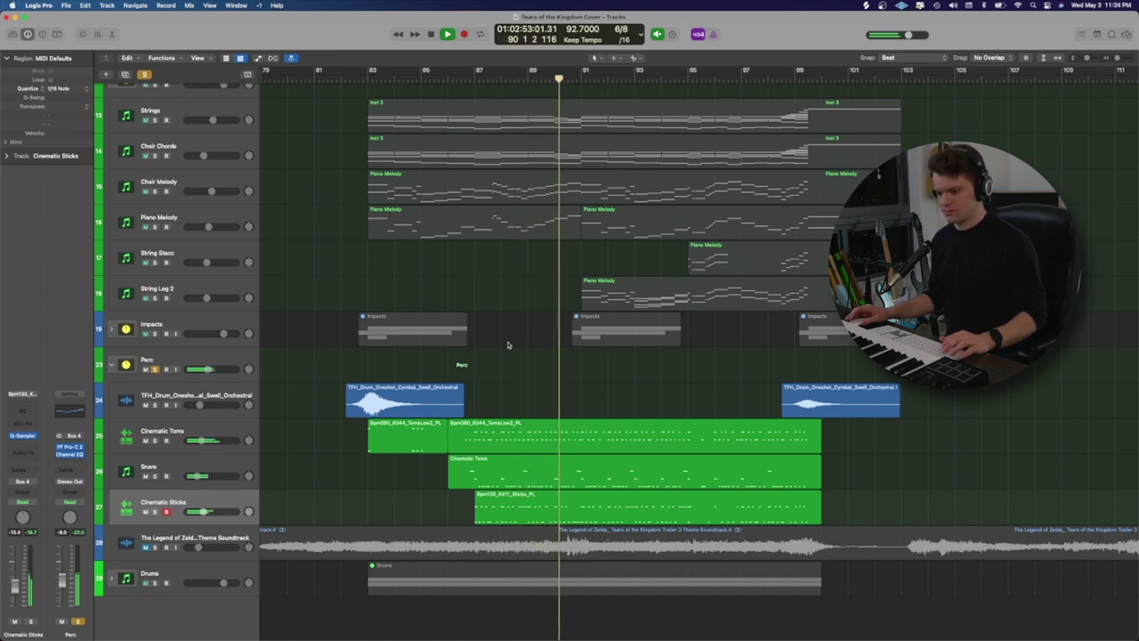
key("space")
- Expand the Impacts track stack, solo it, and play its impact samples from bar 82
key("super+a")
left_click(108, 330)
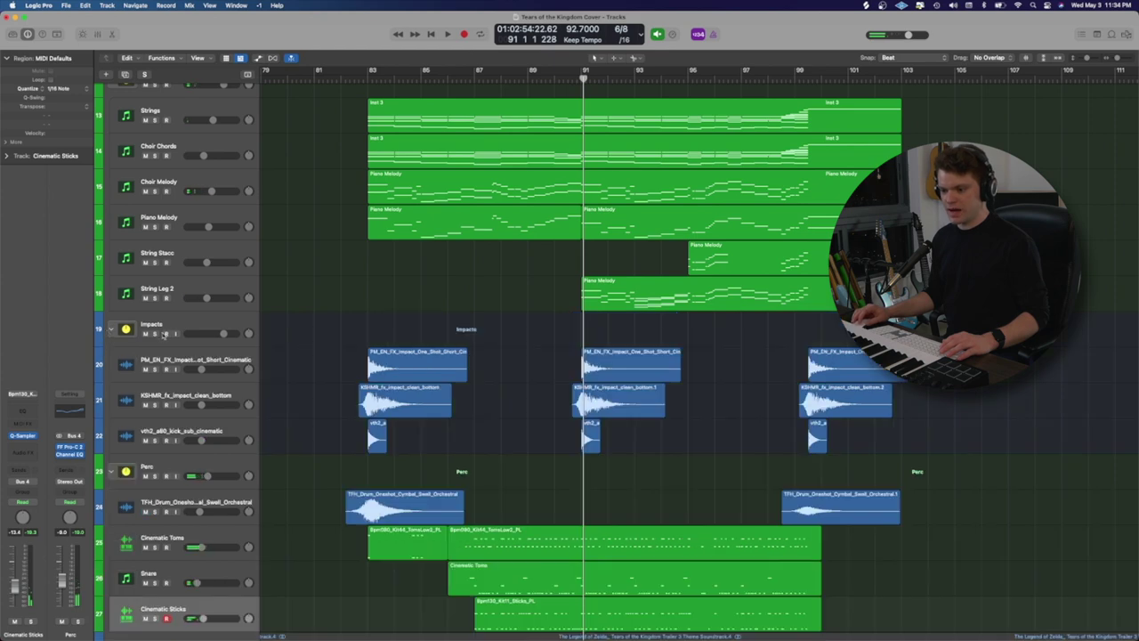
left_click(203, 329)
key("comma")
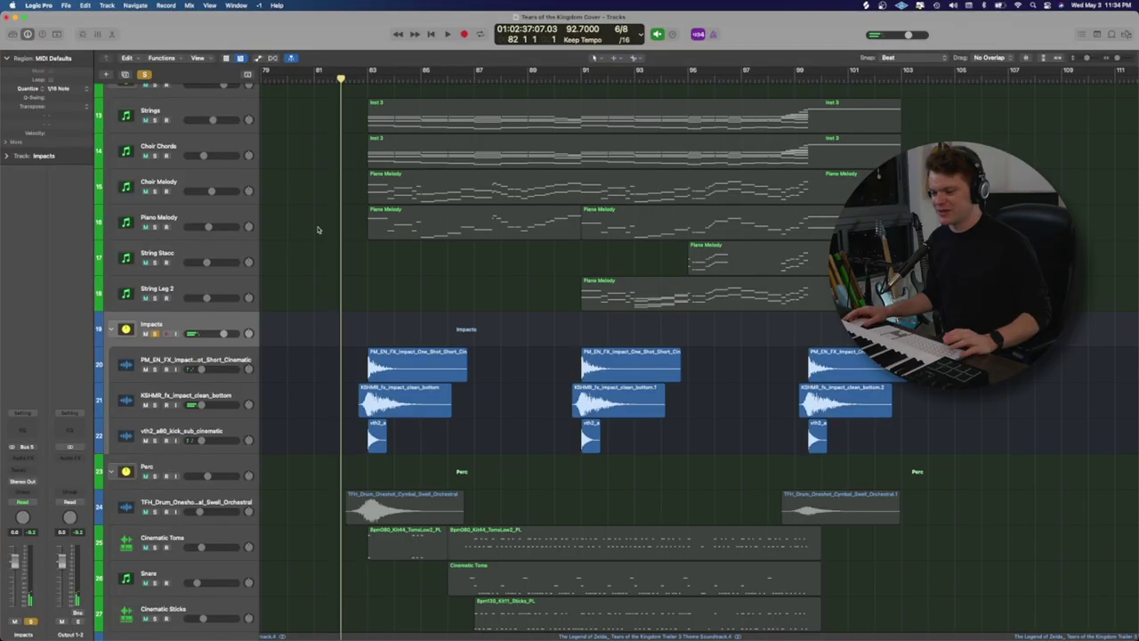
key("space")
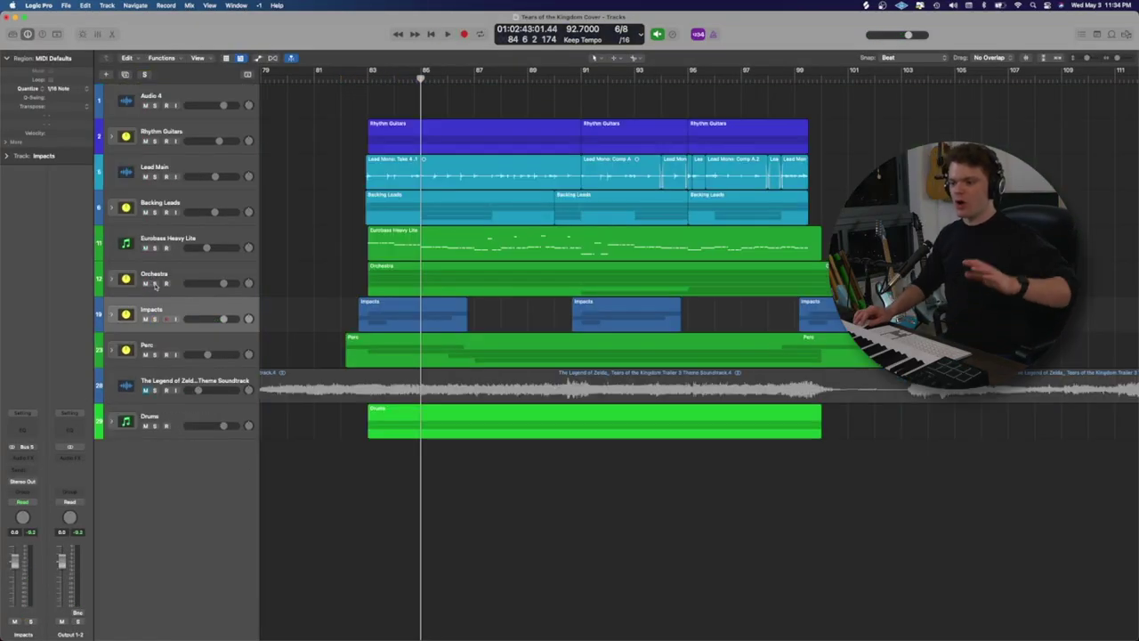
- Solo the Orchestra, Impacts and Perc track stacks together, and play them from bar 82
left_click_drag(155, 283, 155, 354)
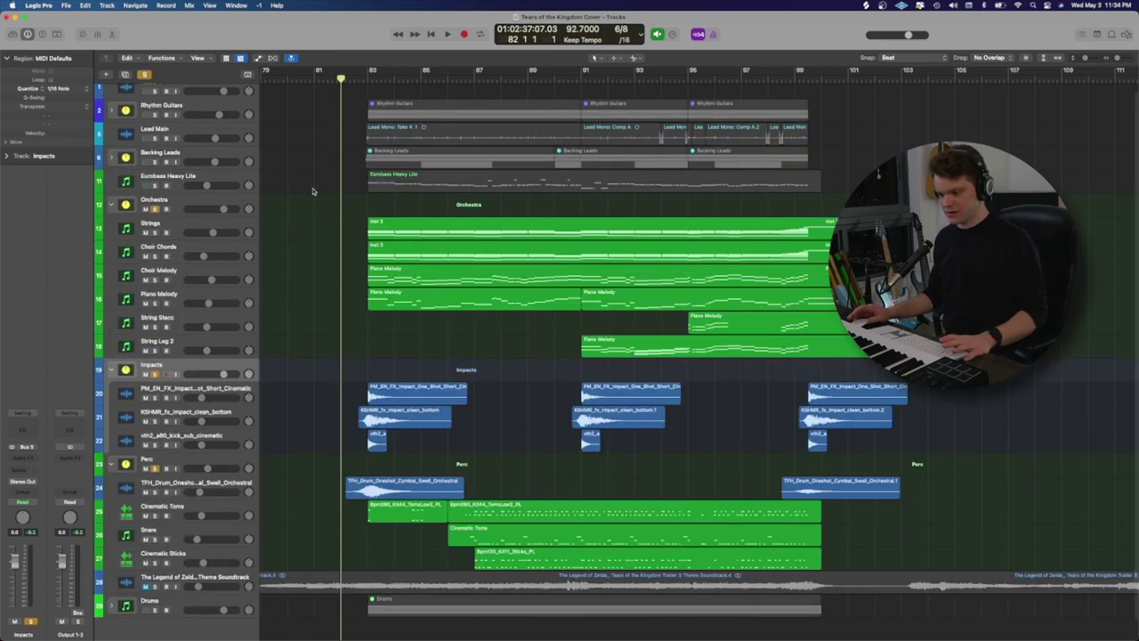
key("space")
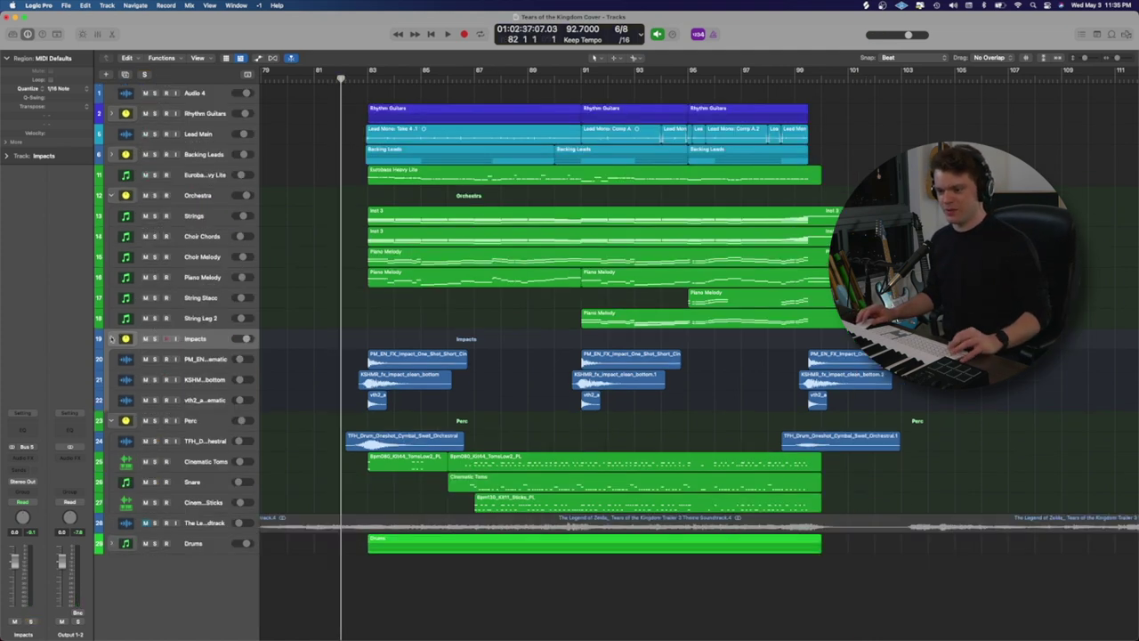
- Collapse all track stacks, and select the Audio 4 track with the track heights enlarged
left_click(111, 338, "alt")
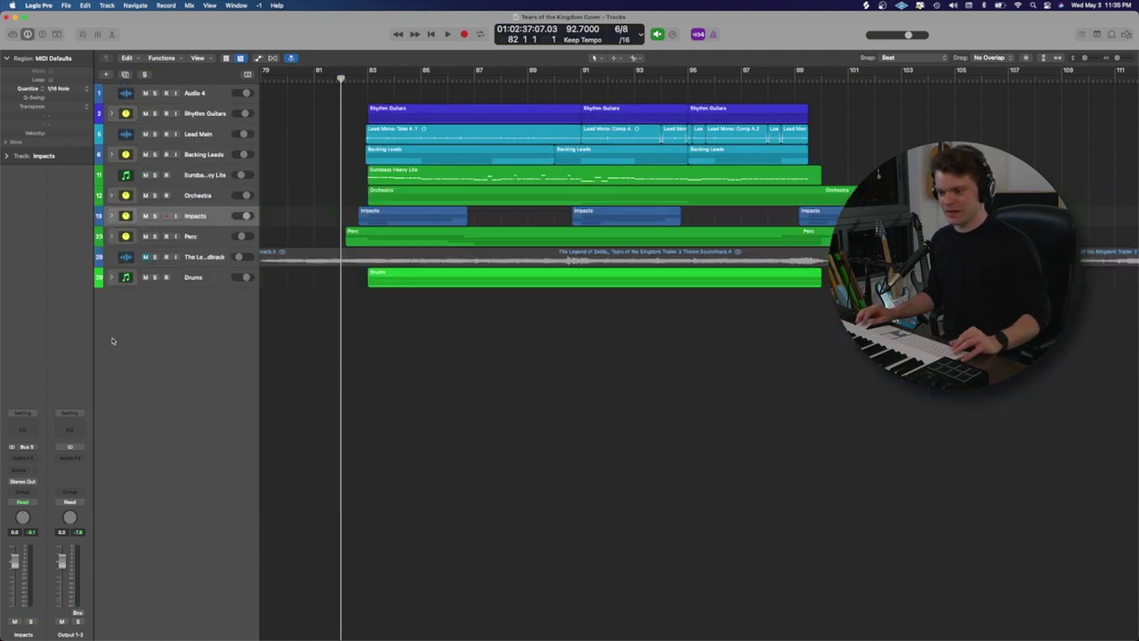
key("super+Down")
key("Up")
key("Up")
key("Up")
key("Up")
key("Up")
key("Up")
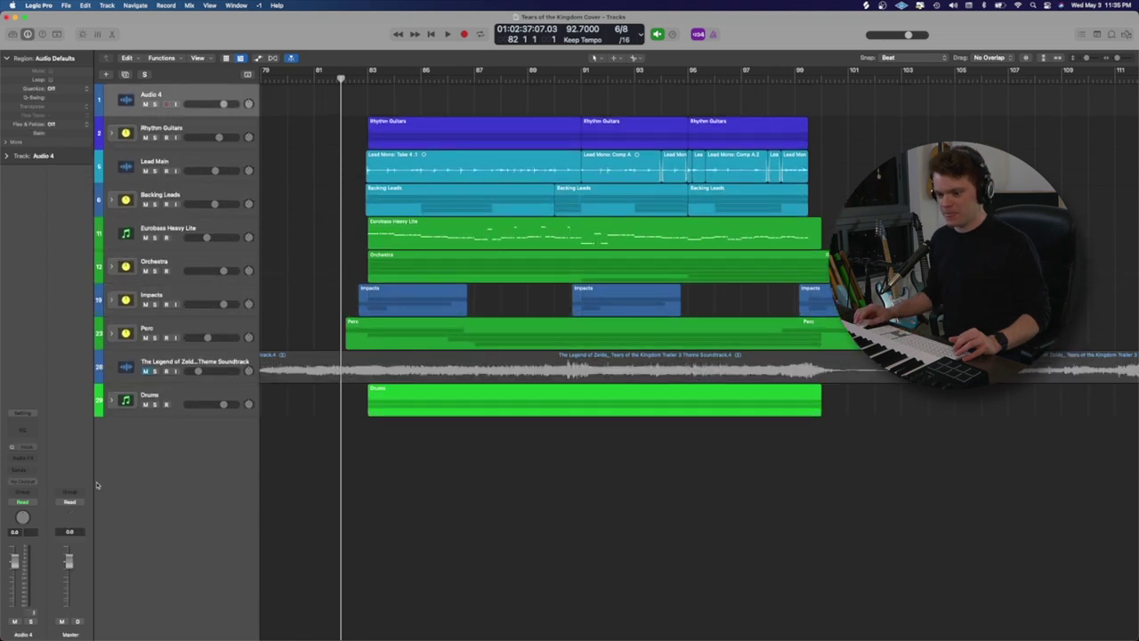
- Open and dismiss the channel strip setting choices for Audio 4, and select the Drums track stack
left_click(21, 414)
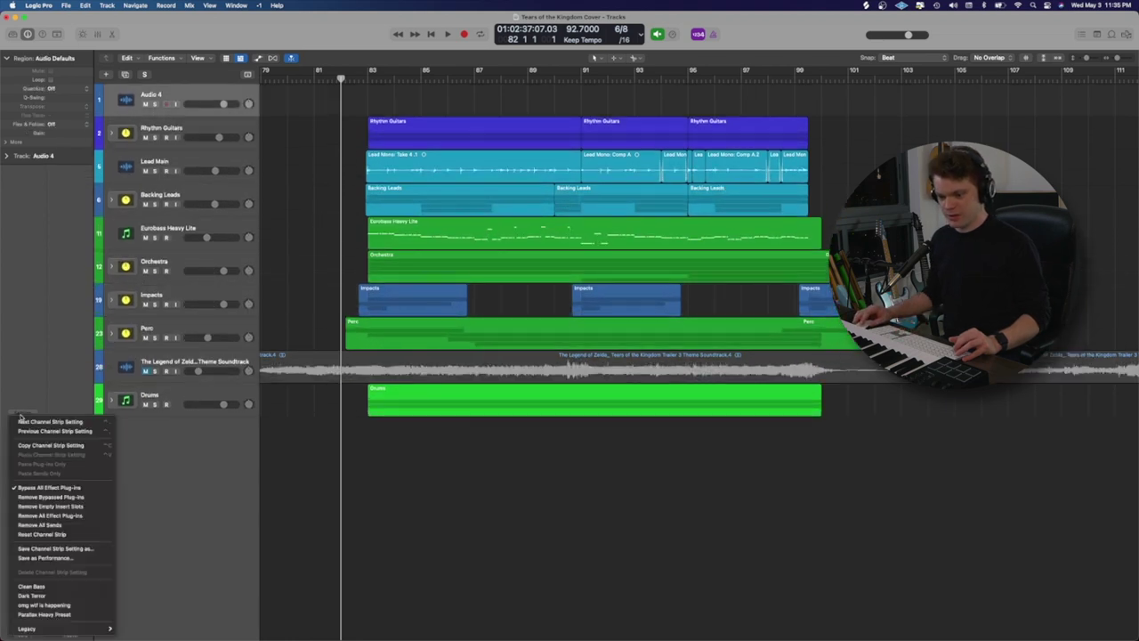
left_click(336, 475)
left_click(198, 396)
left_click(65, 415)
left_click(216, 595)
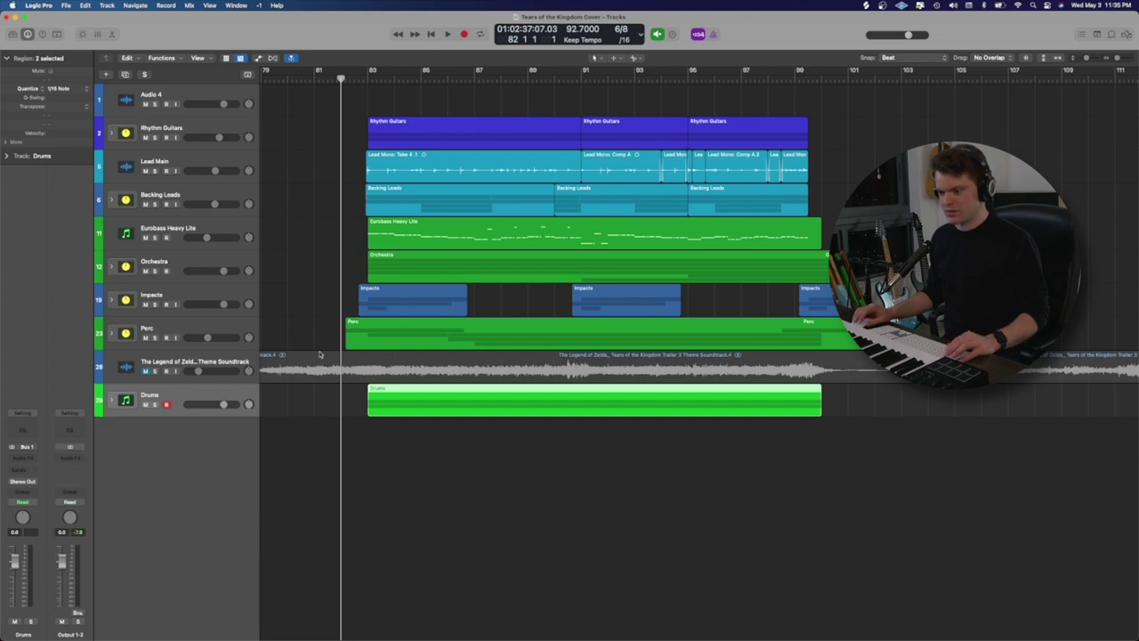